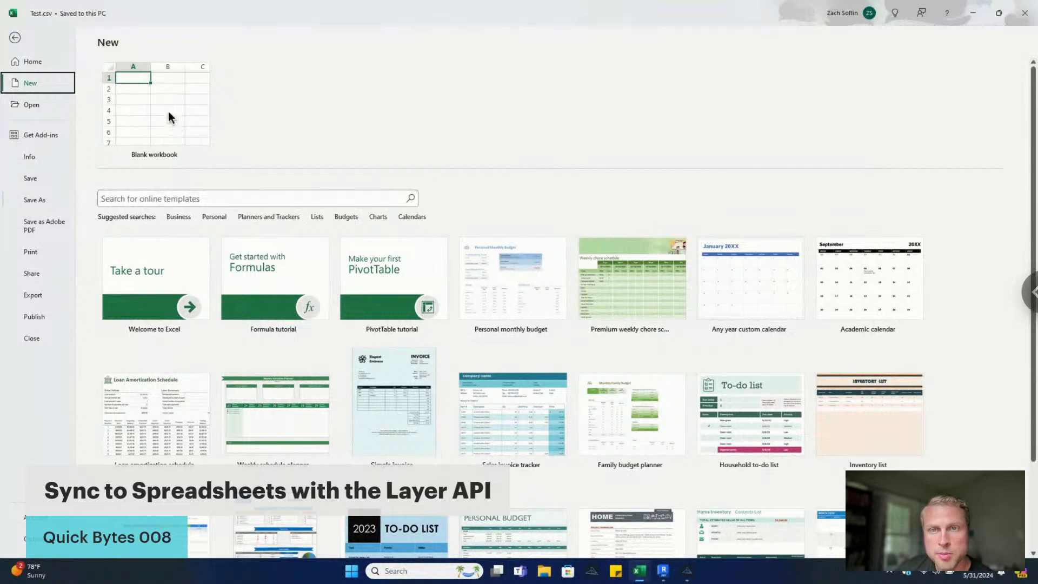
# Step: Create a blank workbook (Book2) and bring Layer's All Product Specs list forward
pyautogui.click(167, 113)
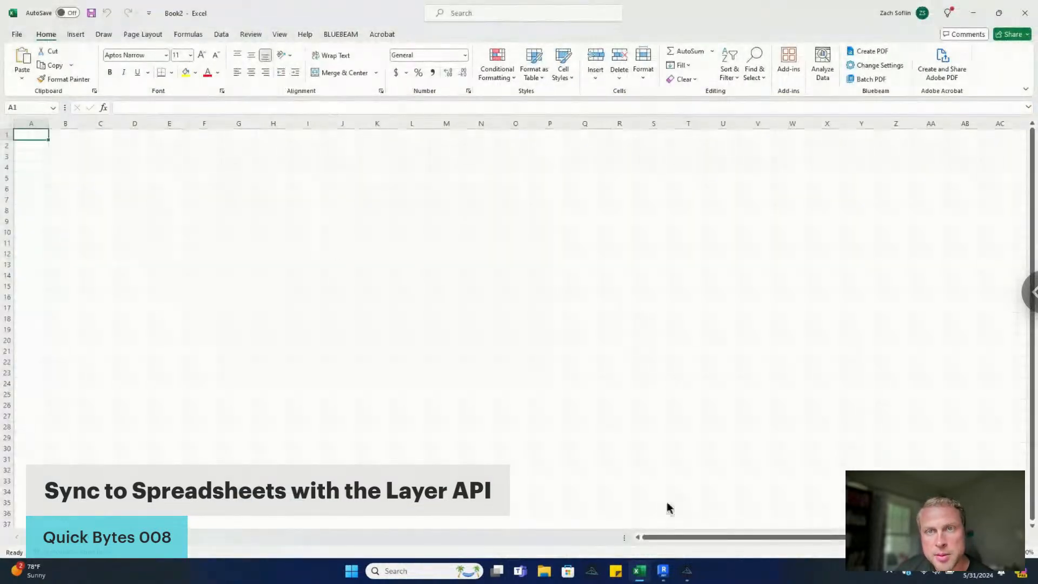
pyautogui.click(684, 575)
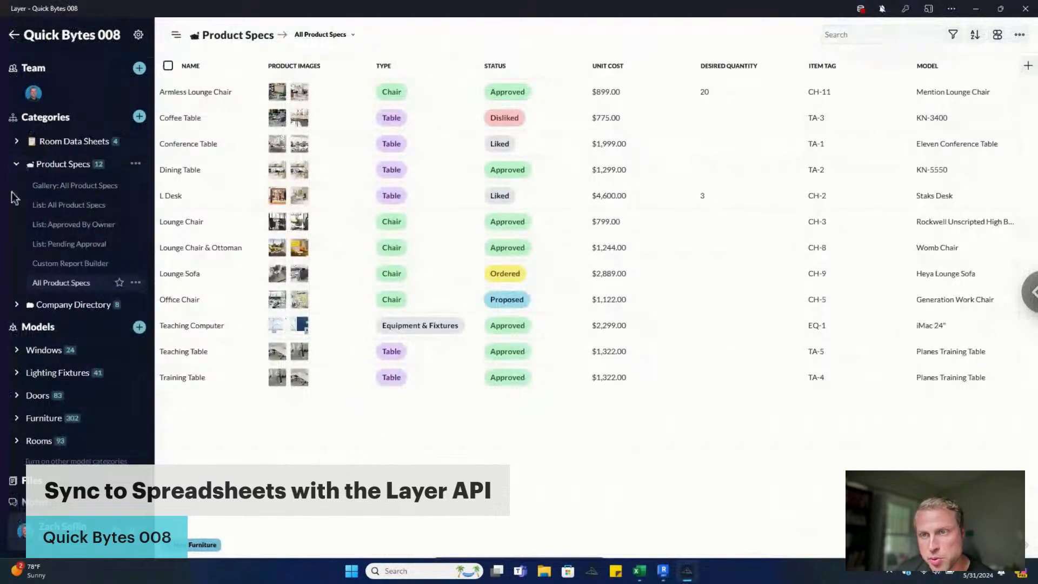
# Step: Collapse the Product Specs category in Layer's sidebar, then head back to Excel
pyautogui.click(16, 164)
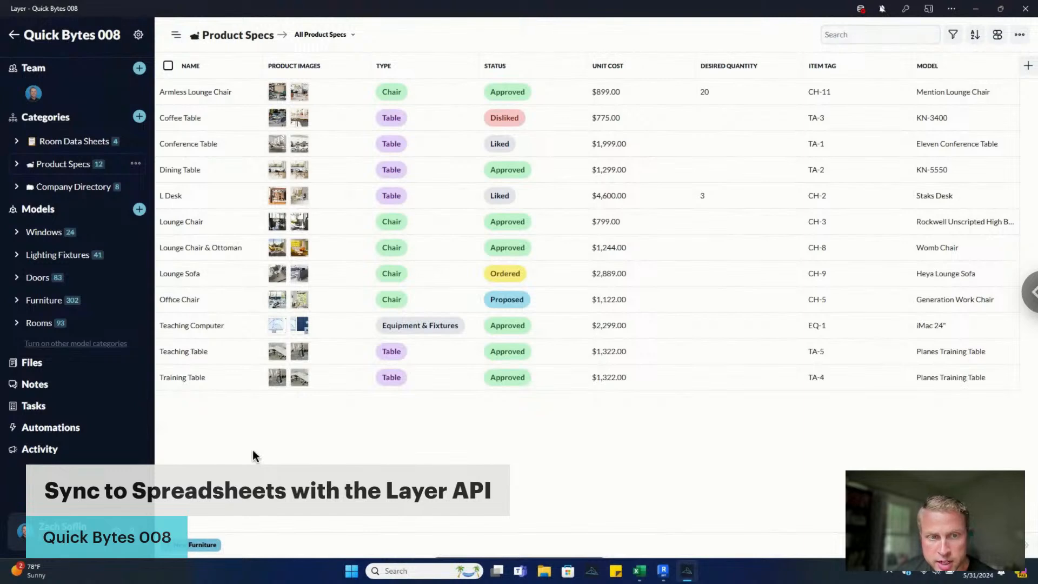
pyautogui.click(641, 573)
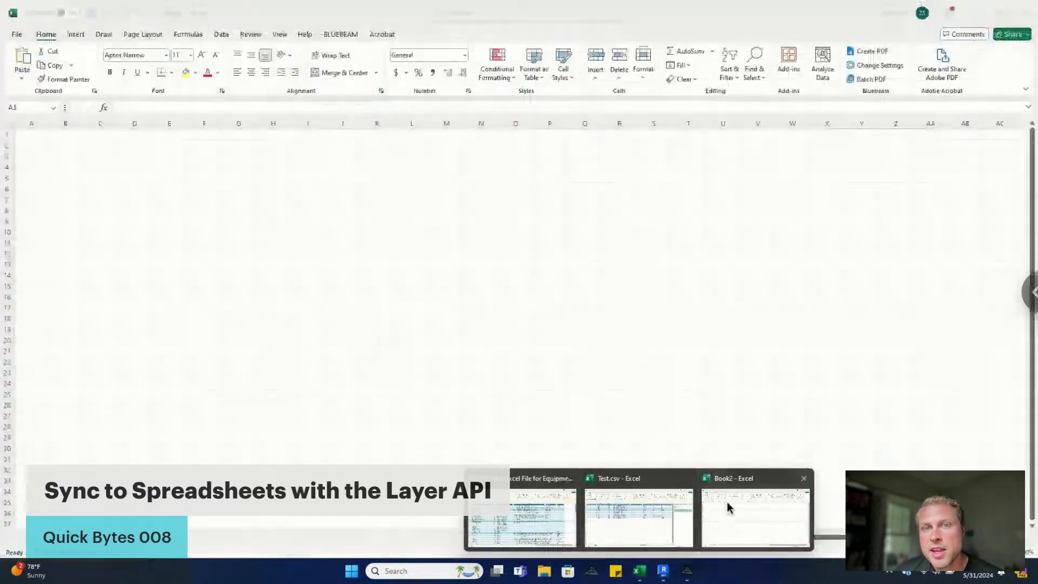
pyautogui.click(727, 505)
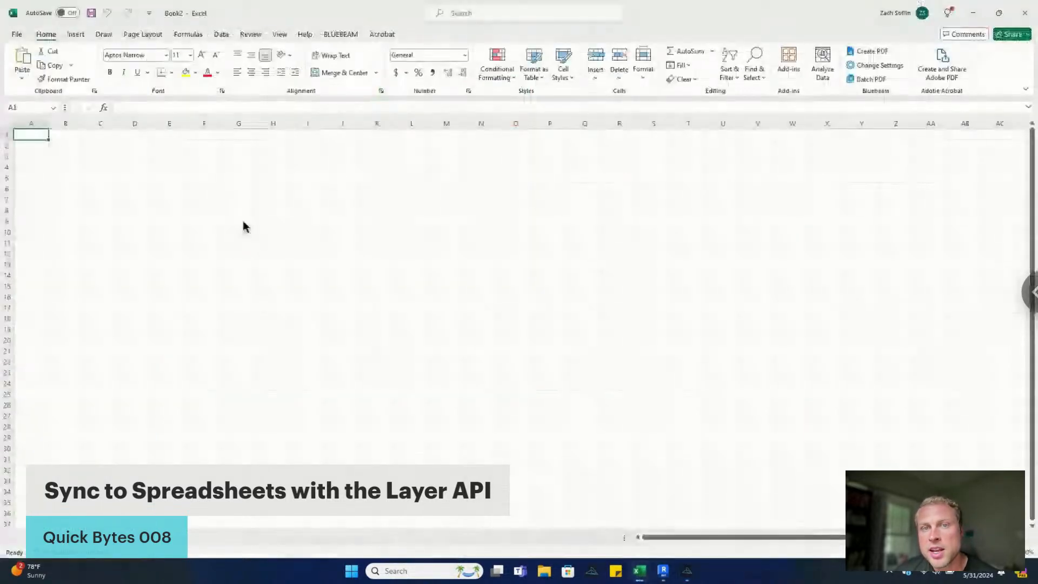
pyautogui.click(221, 35)
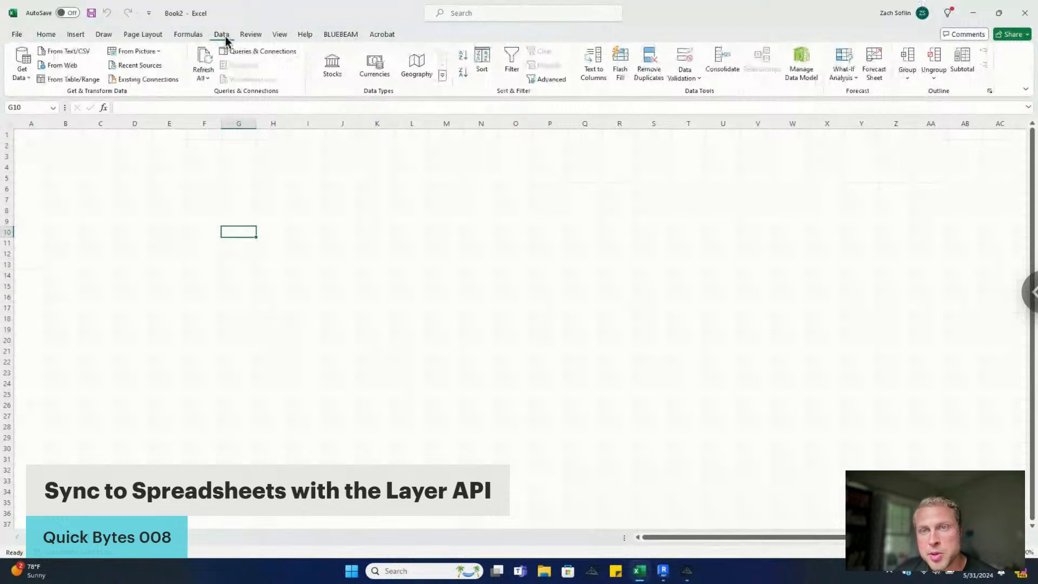
pyautogui.click(62, 66)
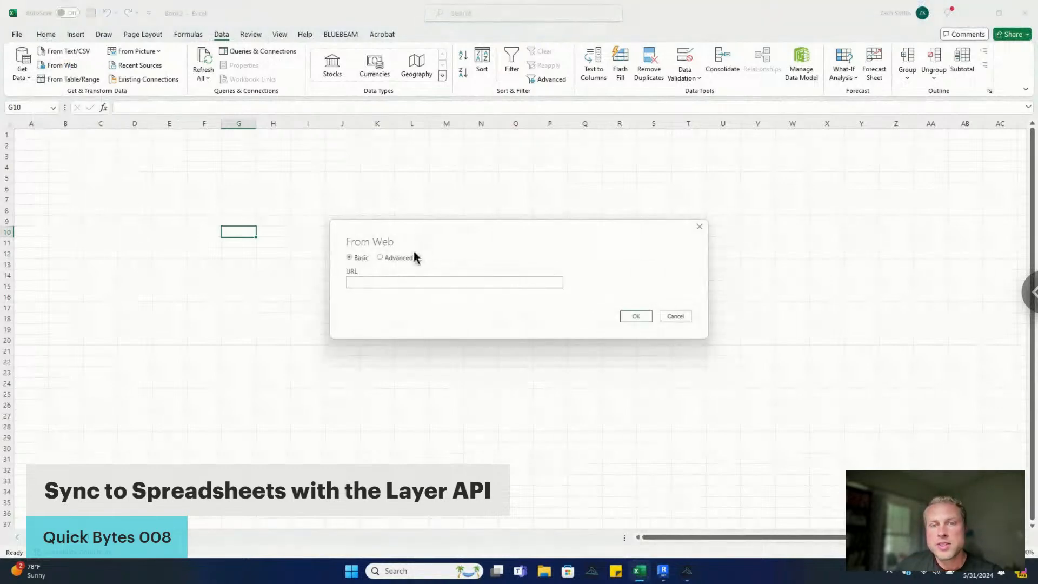
pyautogui.click(380, 258)
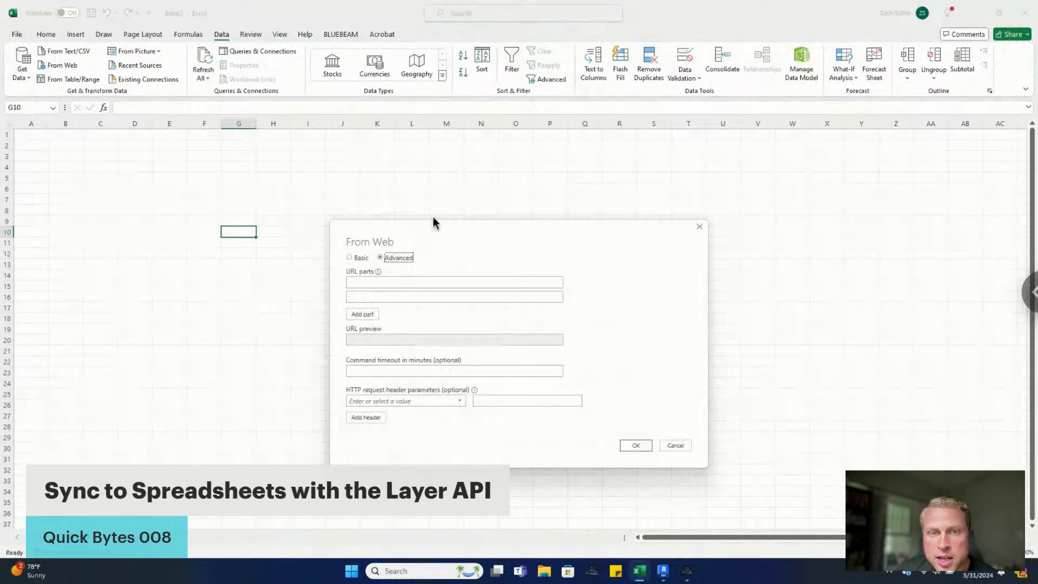
pyautogui.moveTo(431, 222); pyautogui.dragTo(422, 151)
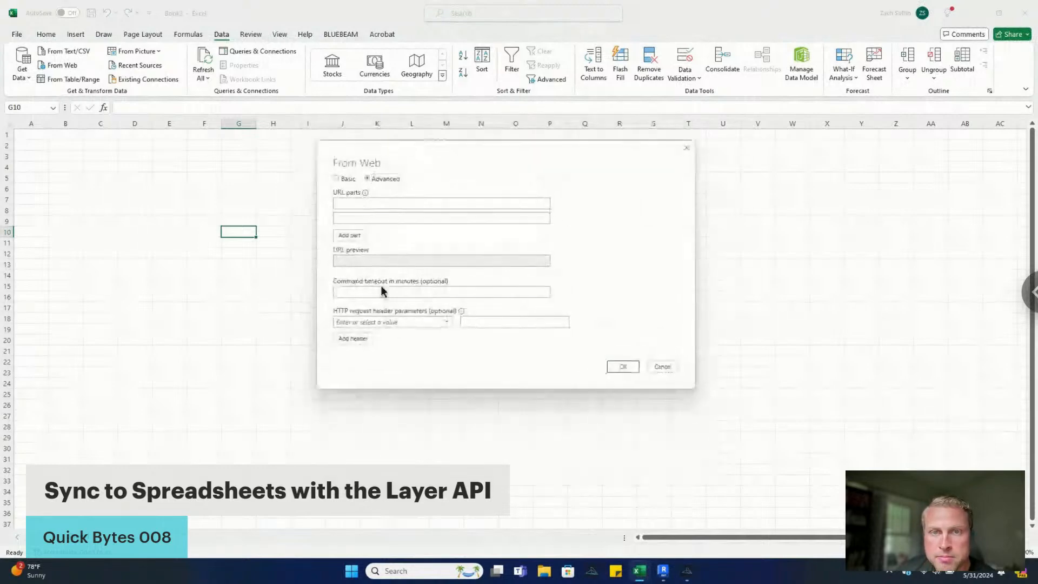
pyautogui.click(352, 204)
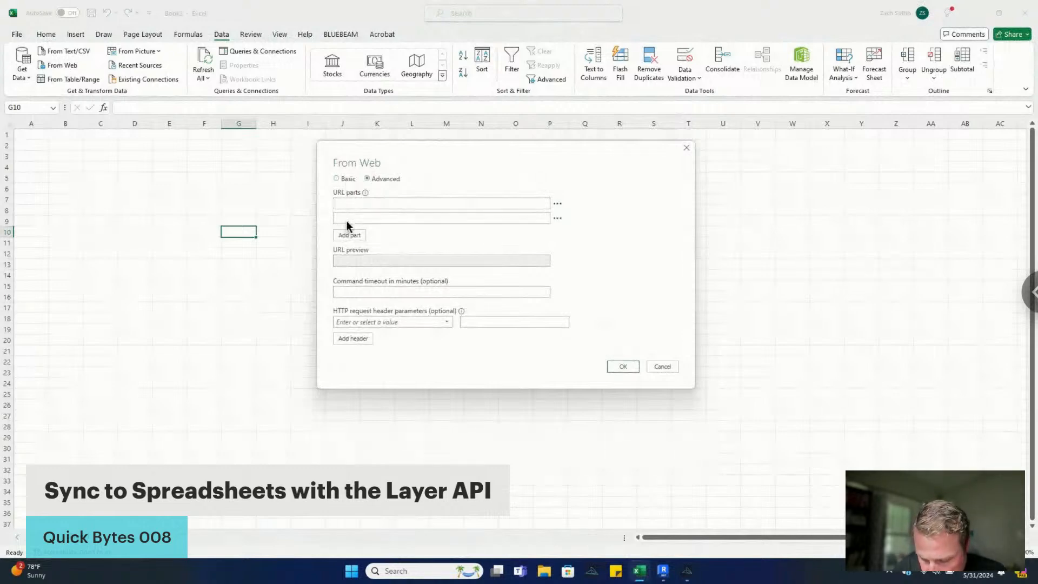
pyautogui.write('https')
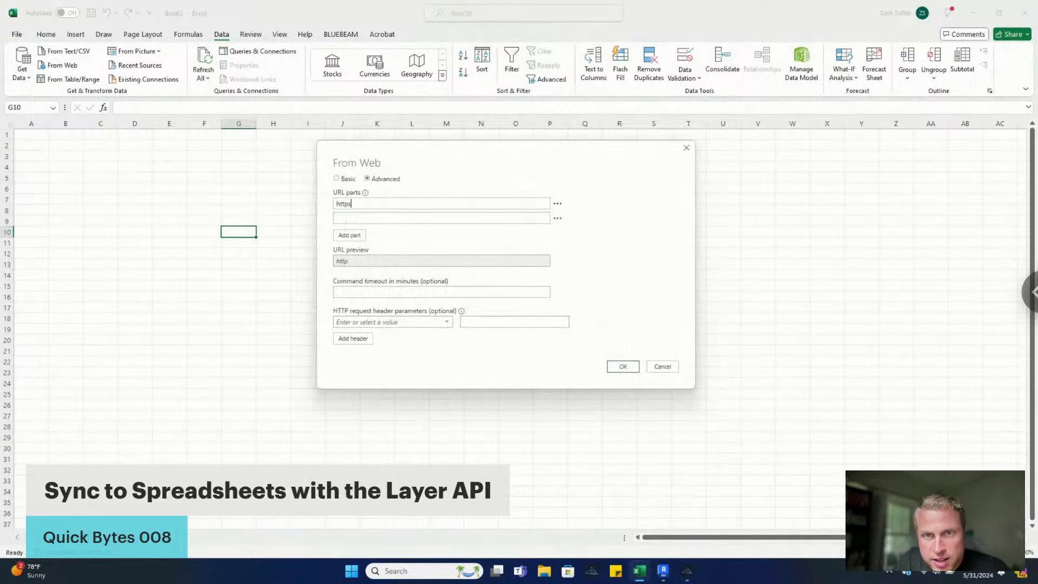
pyautogui.write('://')
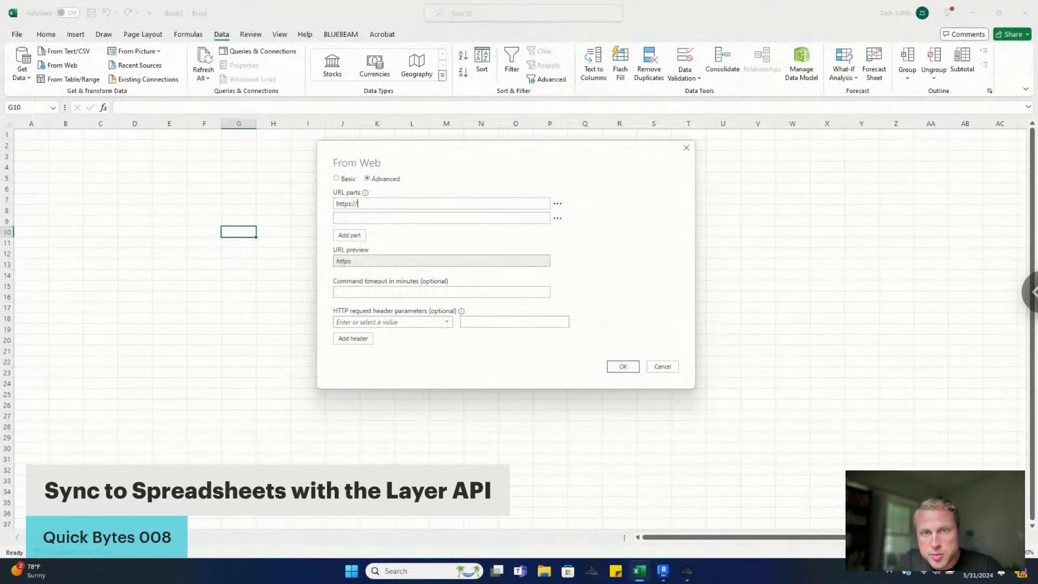
pyautogui.write('api.')
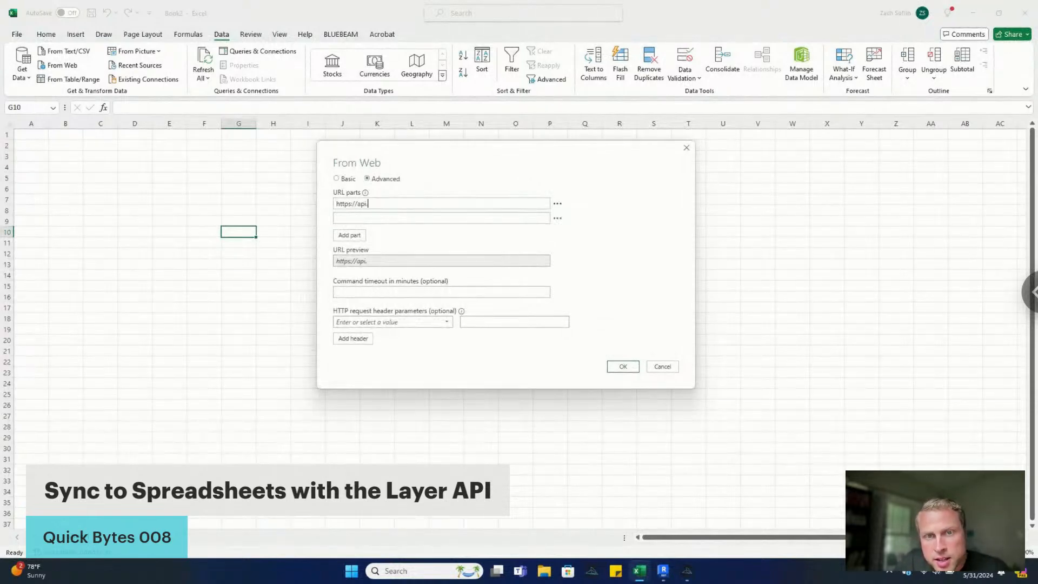
pyautogui.write('layer.tea')
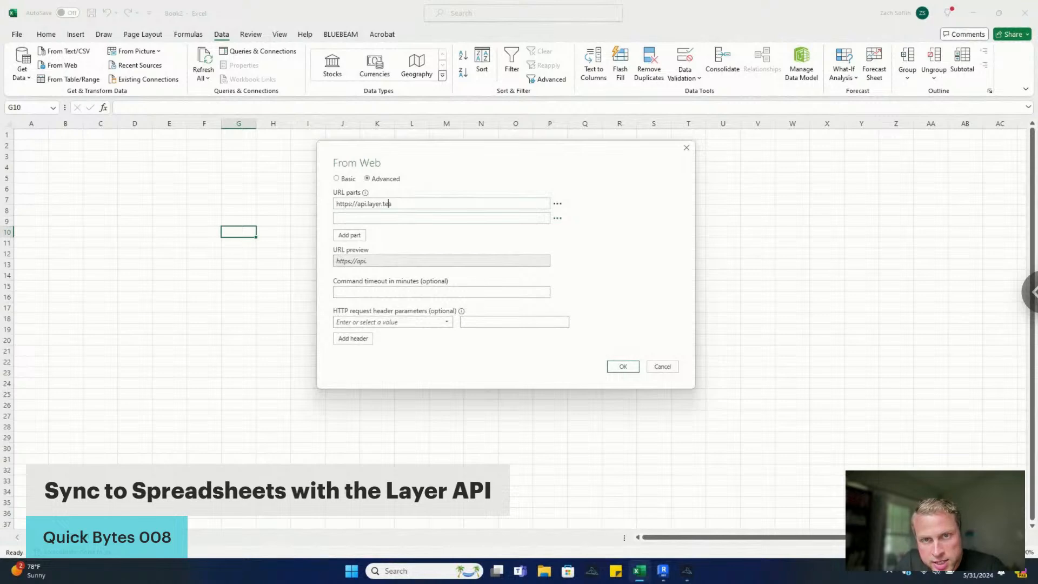
pyautogui.write('m/projects/')
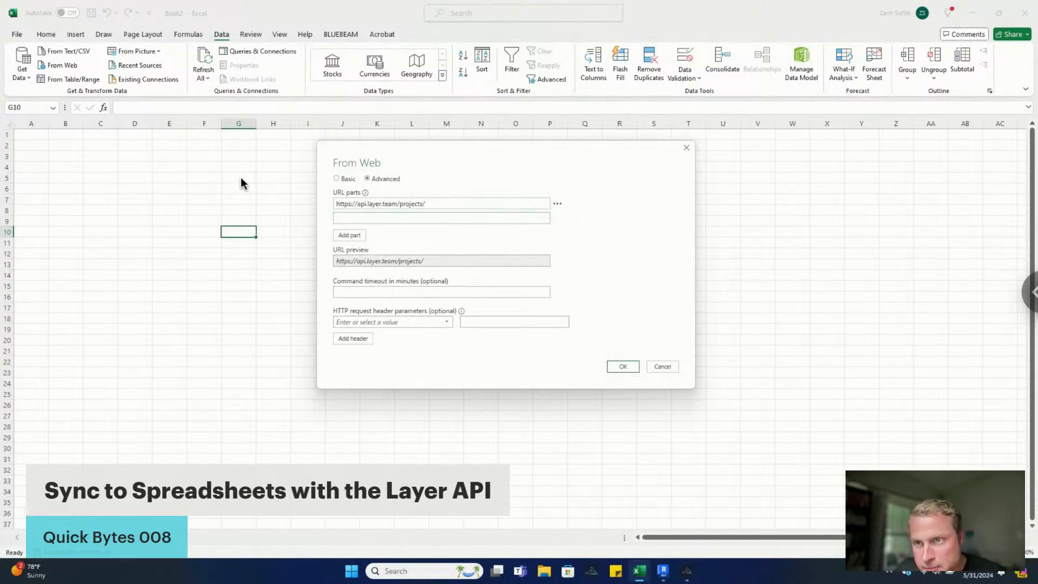
pyautogui.click(687, 571)
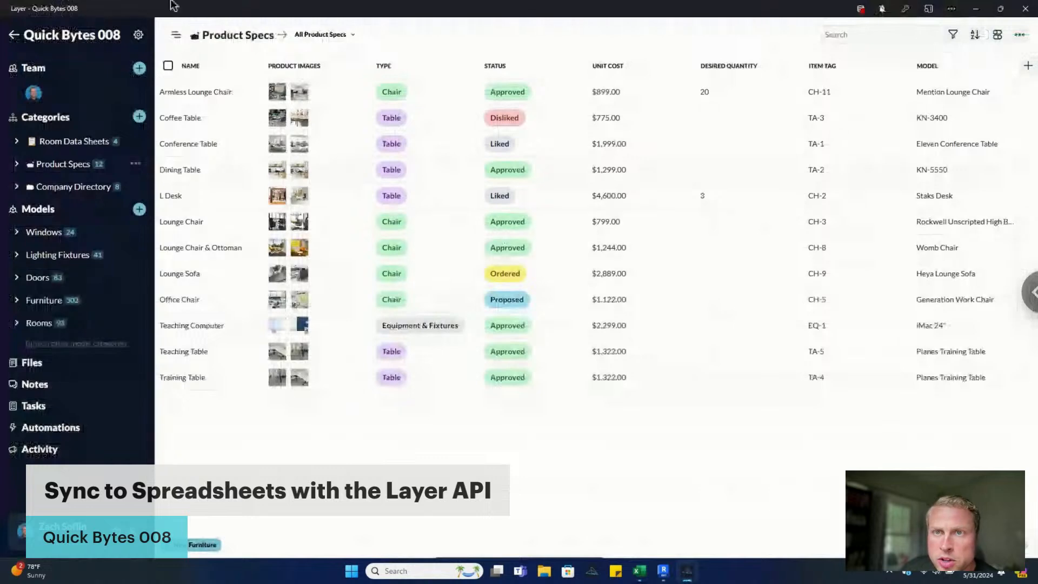
# Step: Glance over Layer's window and app info menus unchanged, then return to Book2's From Web dialog
pyautogui.rightClick(126, 10)
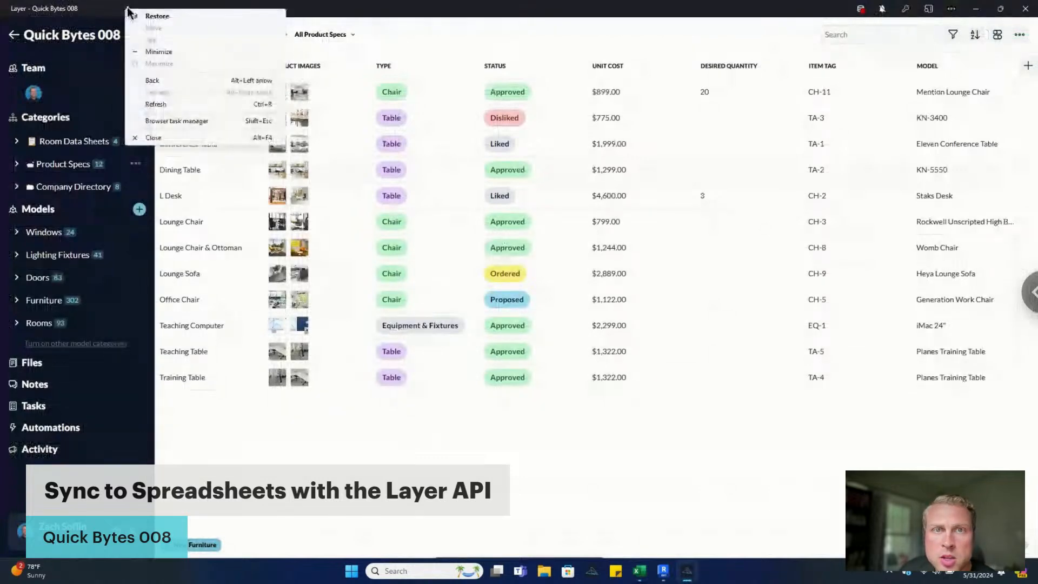
pyautogui.click(451, 9)
pyautogui.click(951, 9)
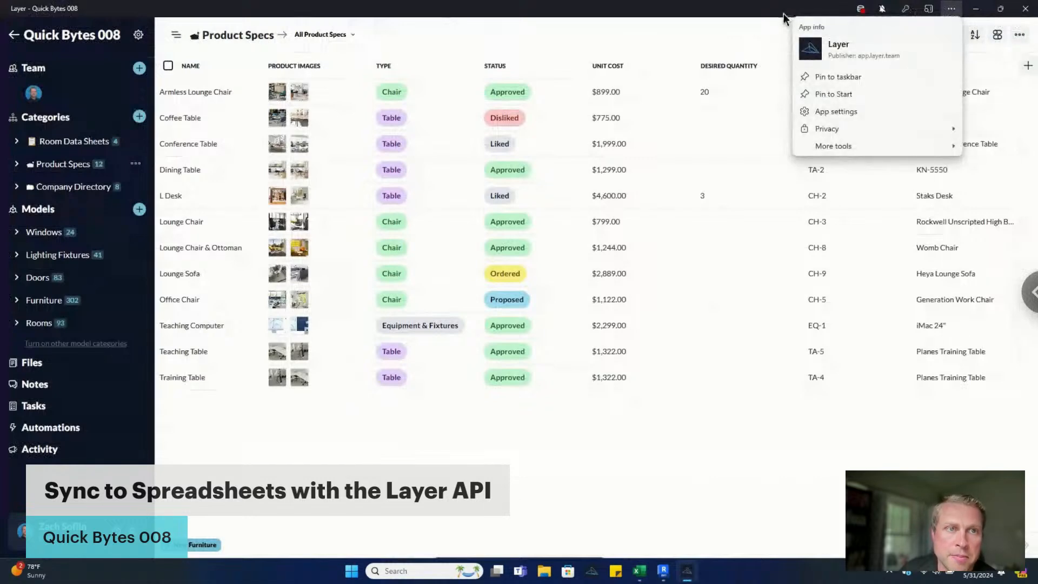
pyautogui.click(778, 16)
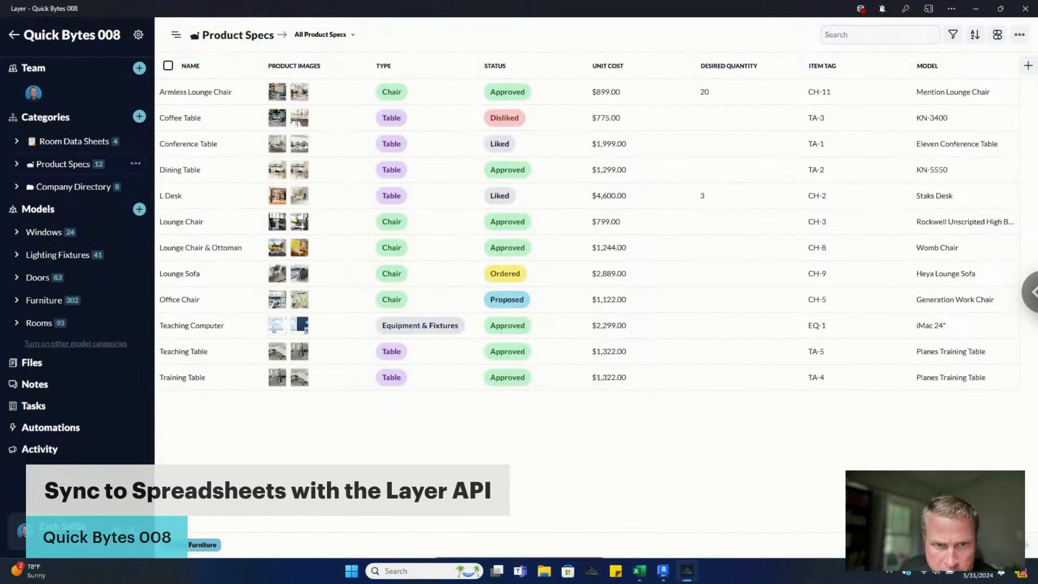
pyautogui.moveTo(639, 571)
pyautogui.click(730, 532)
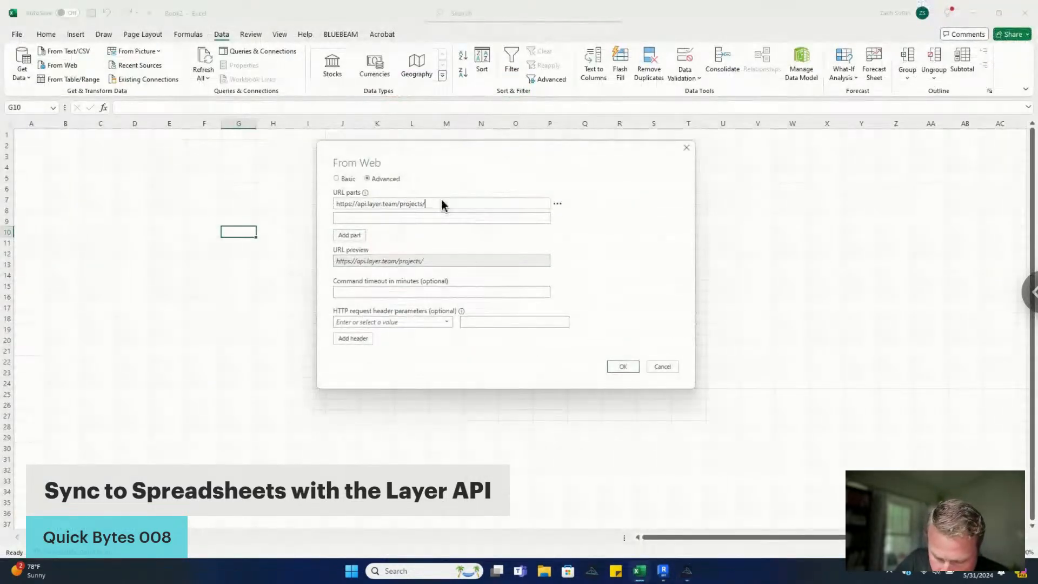
# Step: Append the project ID from clipboard history and /elements to the first URL part, then add a second part
pyautogui.press('super+v')
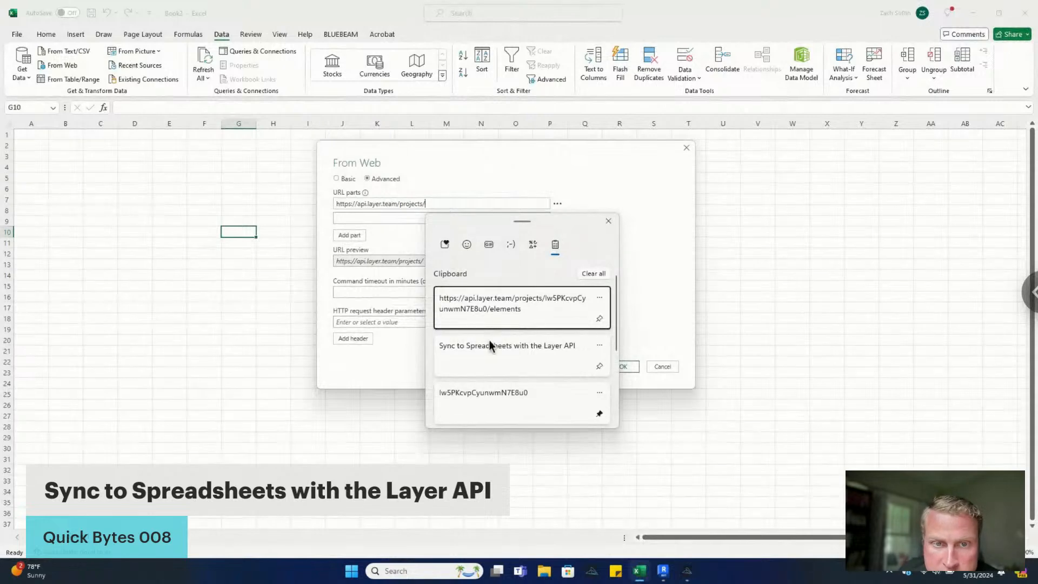
pyautogui.scroll(-2, 494, 351)
pyautogui.scroll(-3, 494, 345)
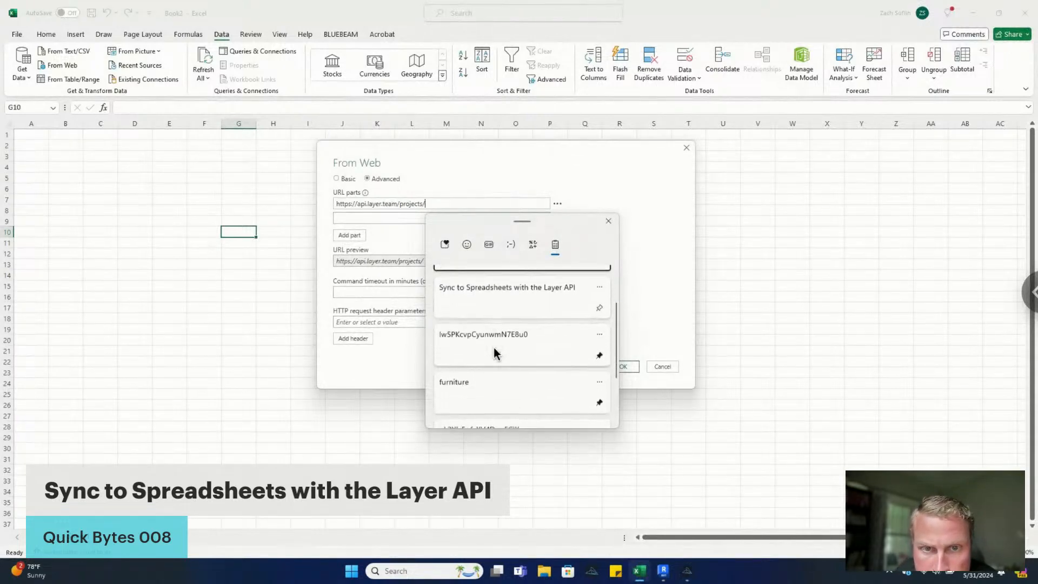
pyautogui.click(457, 290)
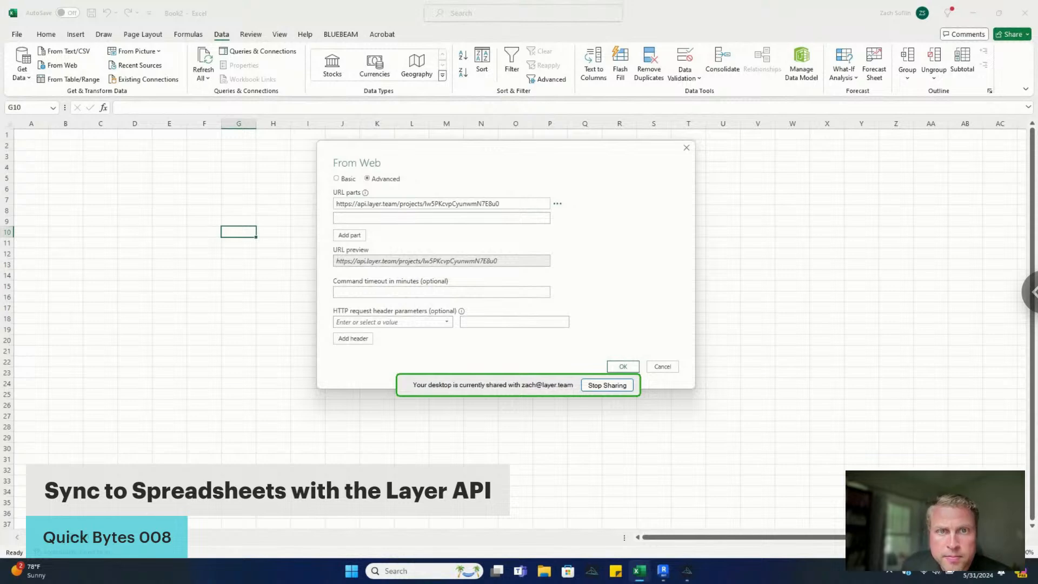
pyautogui.write('/elements')
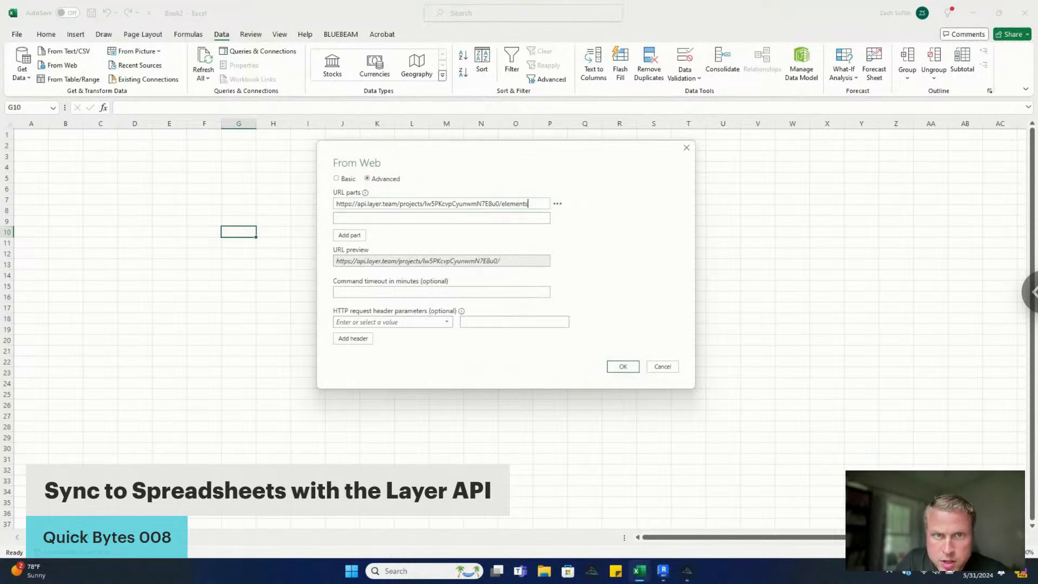
pyautogui.click(350, 236)
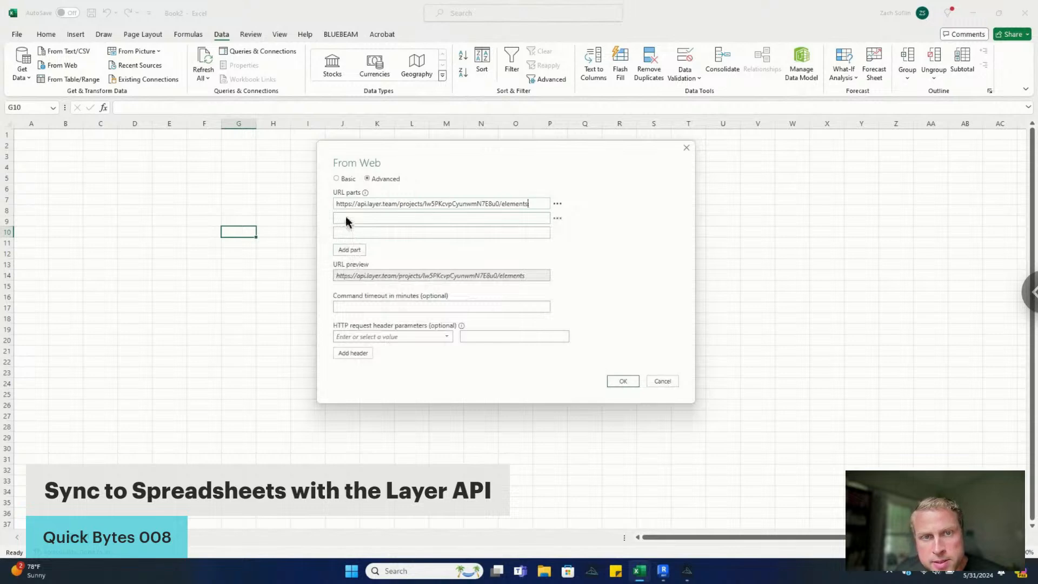
pyautogui.click(349, 218)
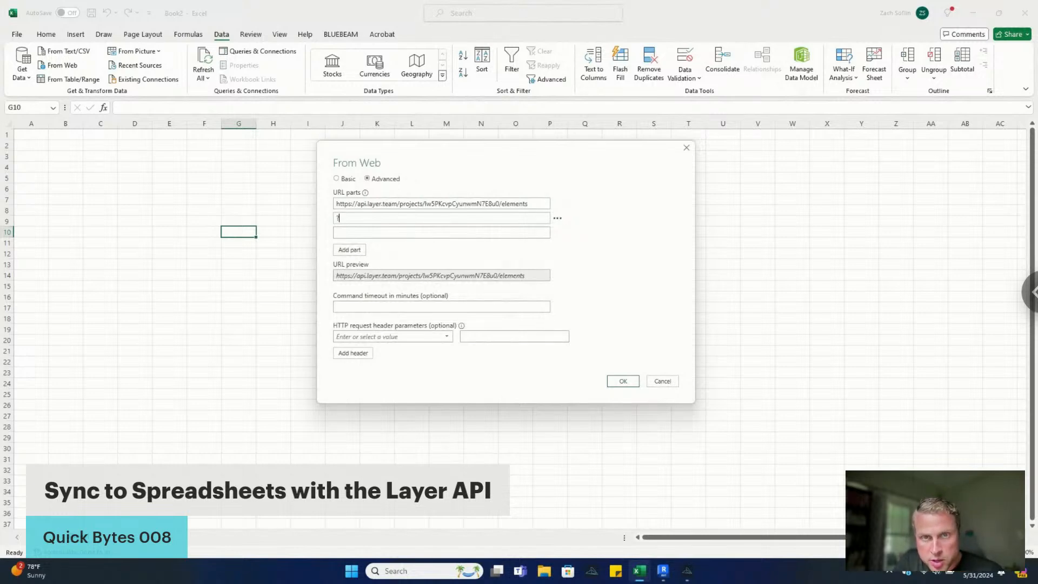
# Step: Enter URL part categoryId=furniture and add a &viewId= part, removing a wrongly pasted id
pyautogui.write('ca')
pyautogui.write('tegory')
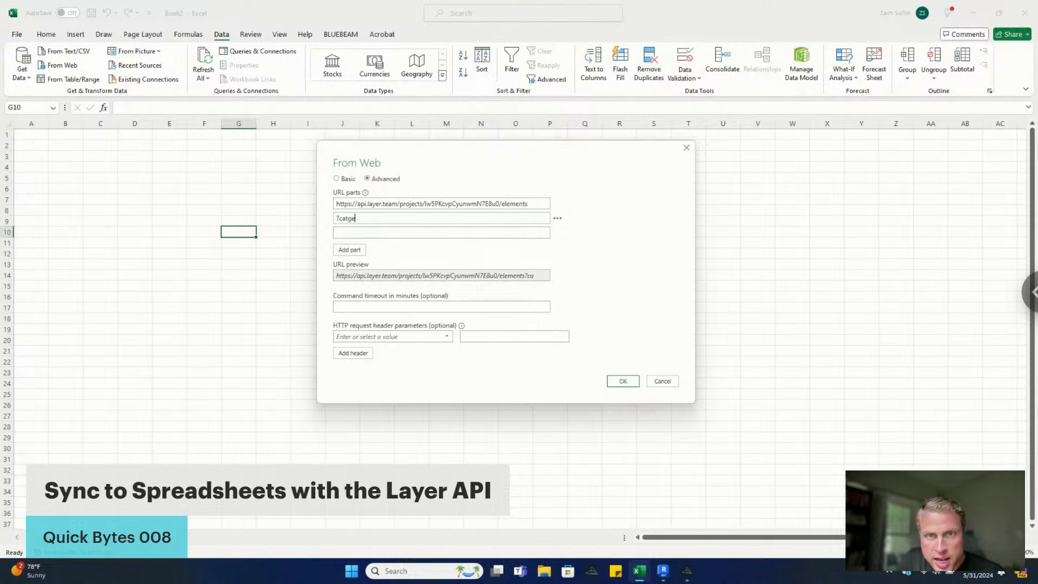
pyautogui.write('Id=')
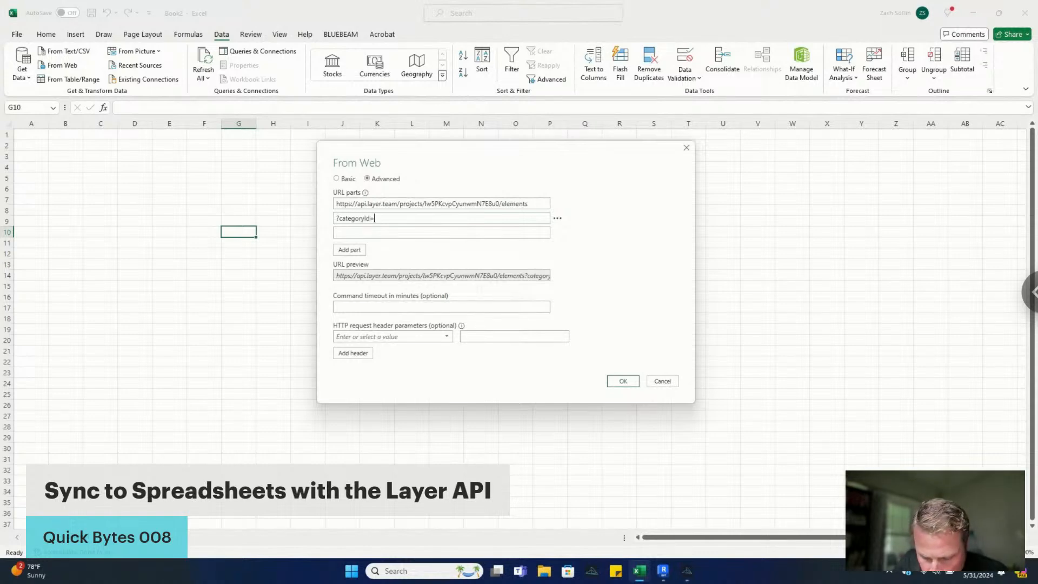
pyautogui.press('super+v')
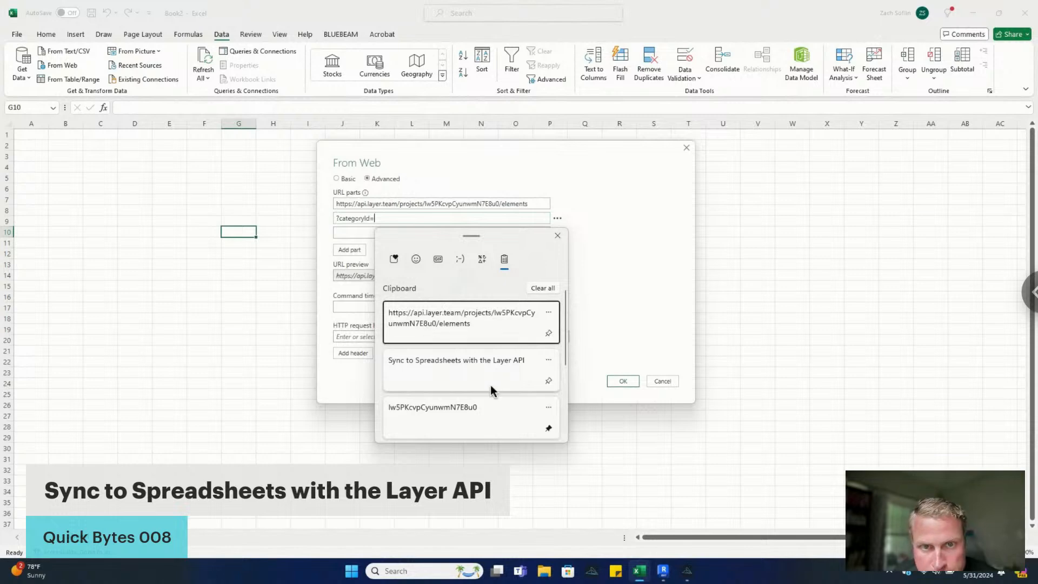
pyautogui.scroll(-3, 466, 385)
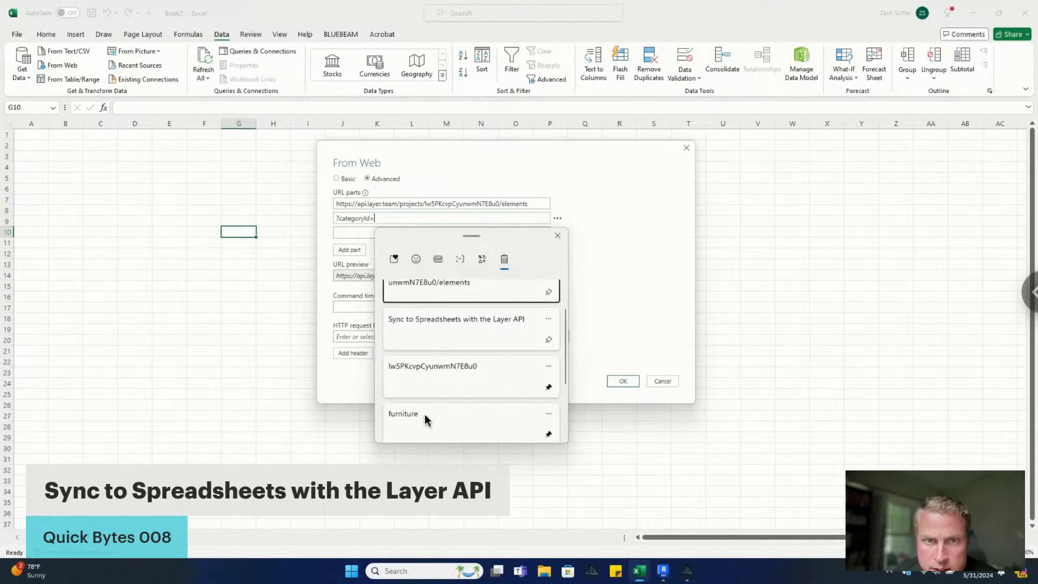
pyautogui.click(416, 414)
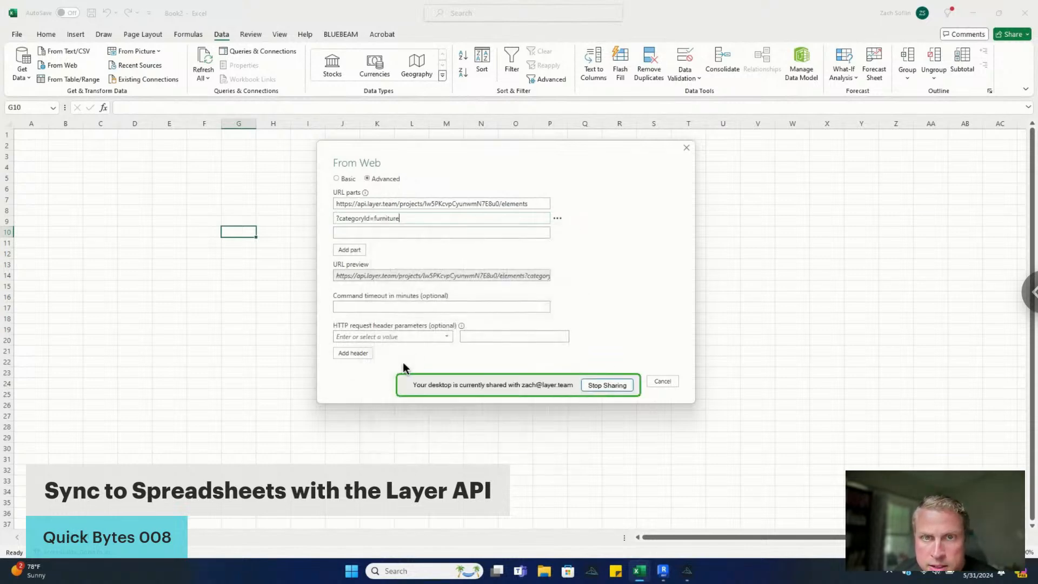
pyautogui.click(352, 234)
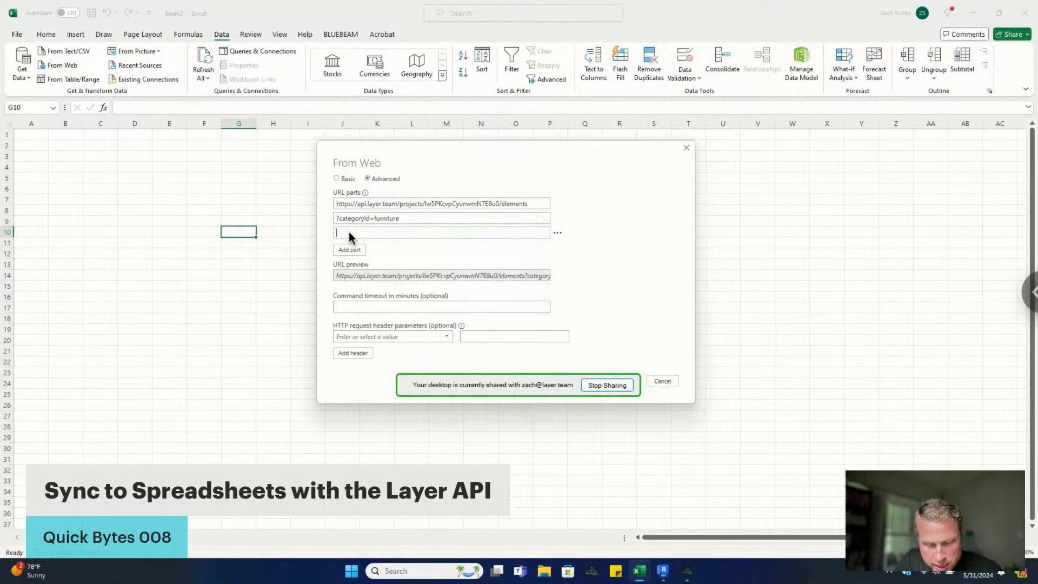
pyautogui.write('&v')
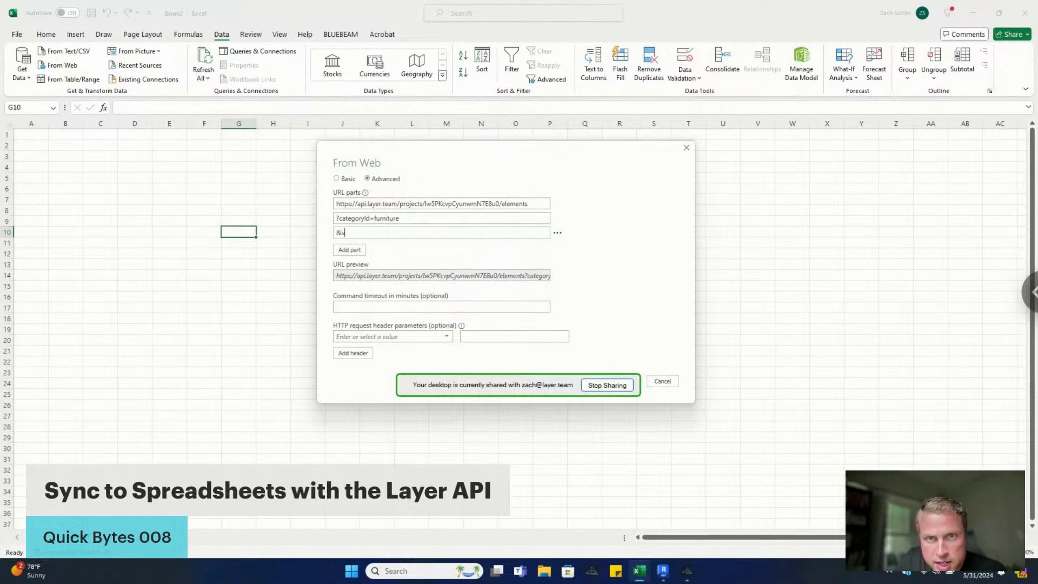
pyautogui.write('iewId=')
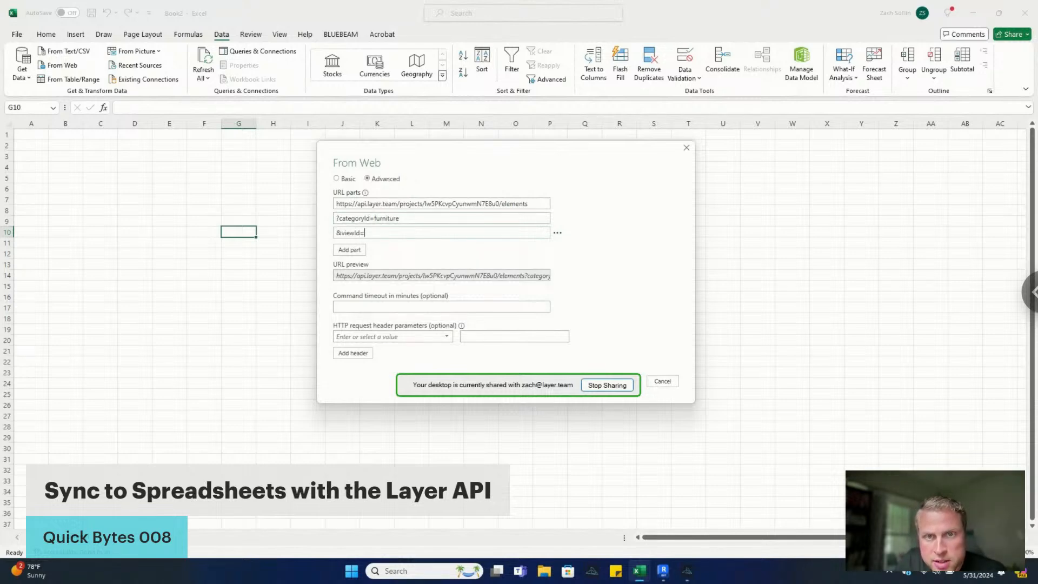
pyautogui.press('super+v')
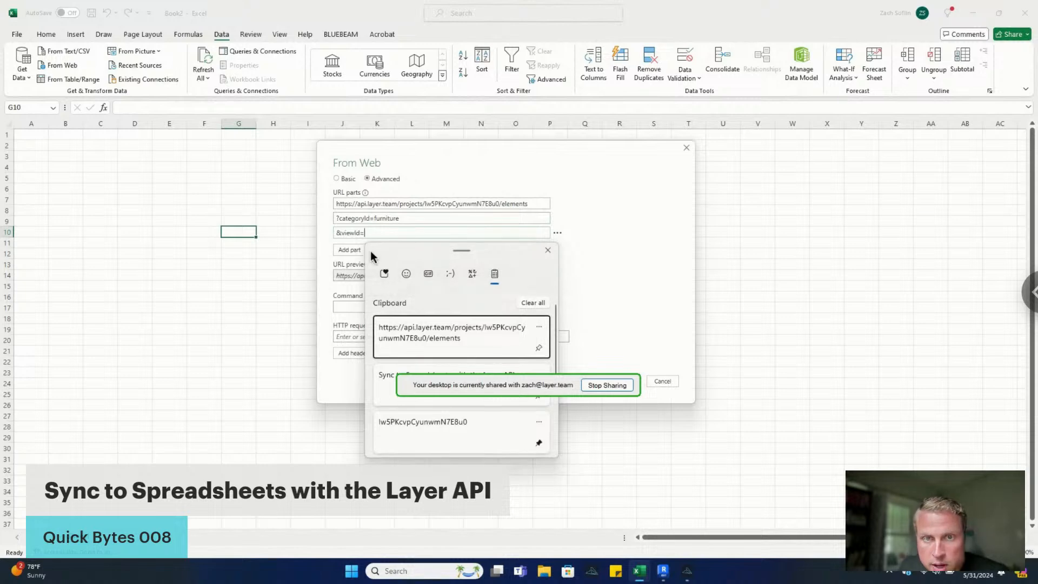
pyautogui.click(406, 430)
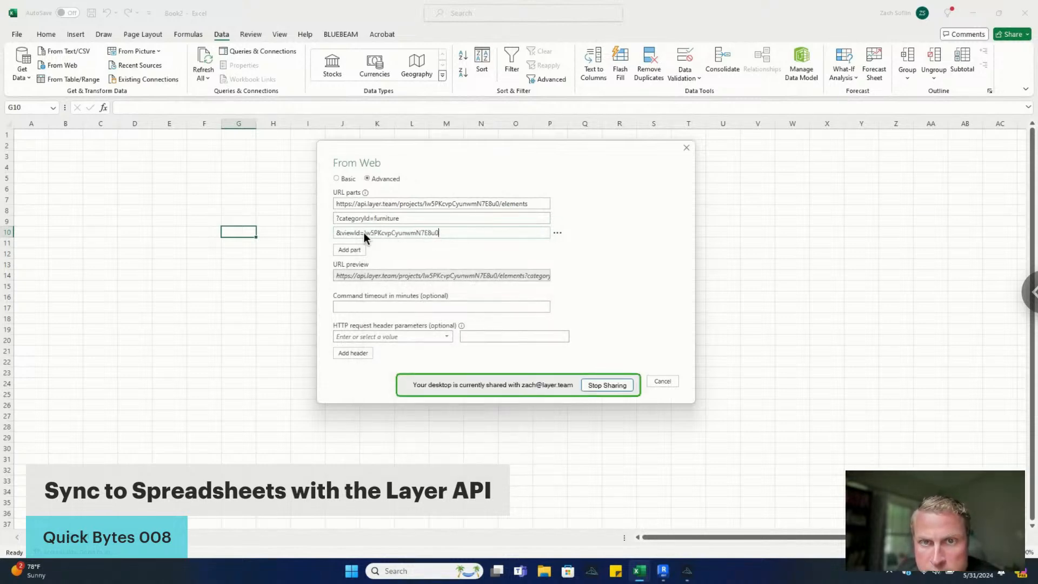
pyautogui.moveTo(365, 233); pyautogui.dragTo(454, 234)
pyautogui.press('BackSpace')
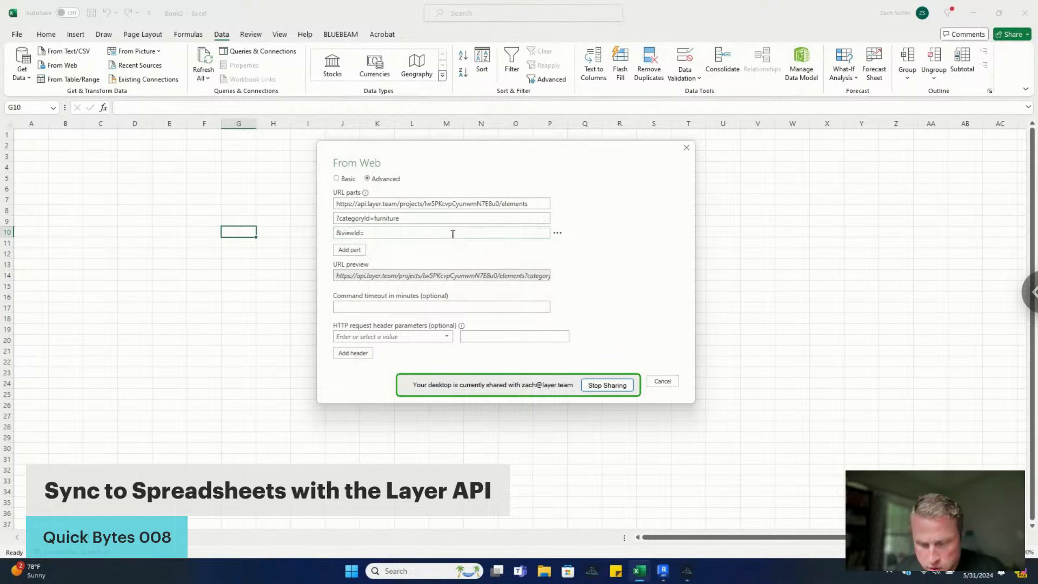
# Step: Paste the correct view id after &viewId= and add a fourth part &format=simple
pyautogui.press('super+v')
pyautogui.scroll(-2, 427, 378)
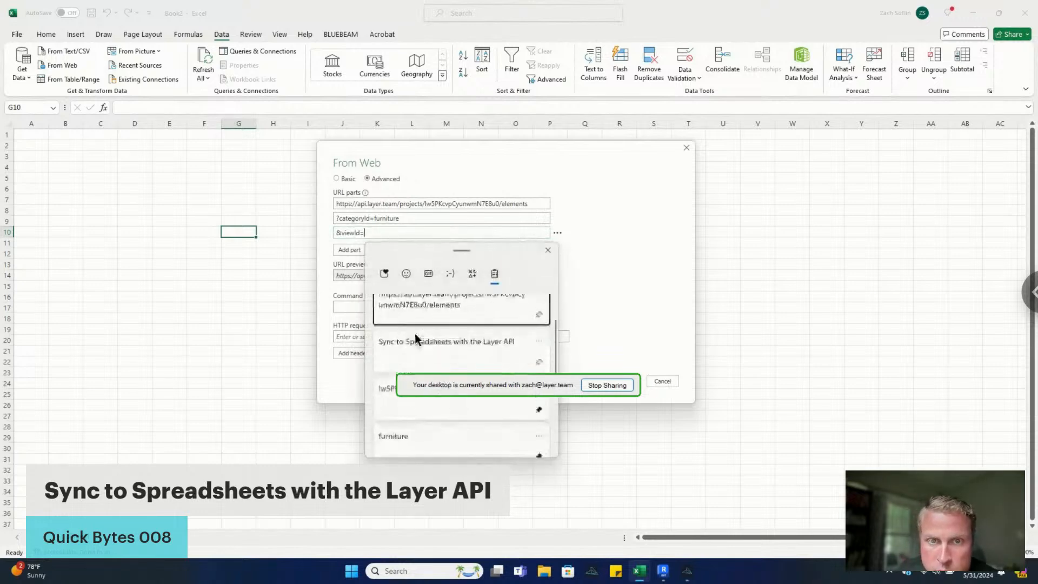
pyautogui.moveTo(443, 384); pyautogui.dragTo(436, 517)
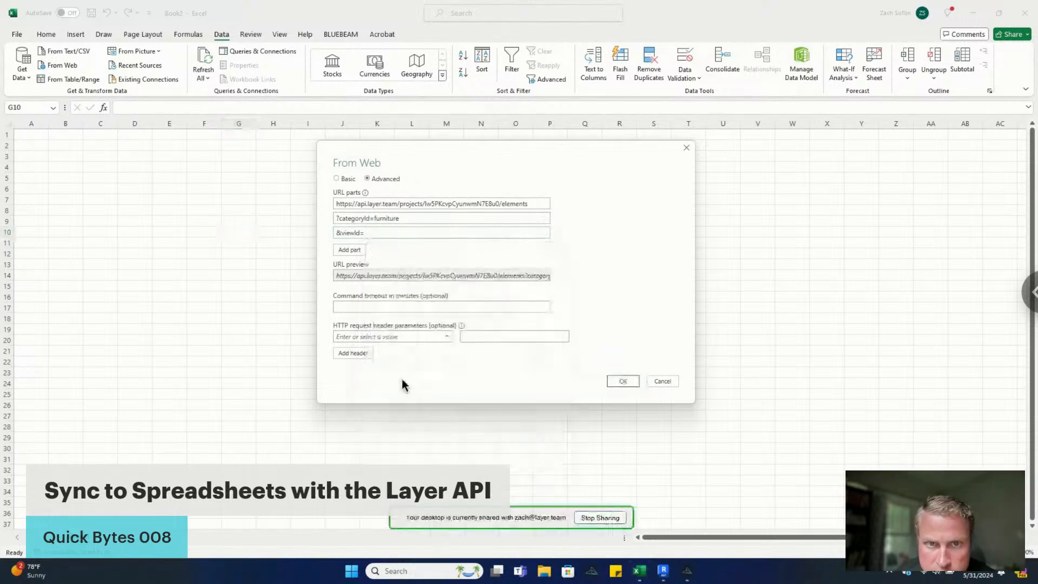
pyautogui.click(390, 234)
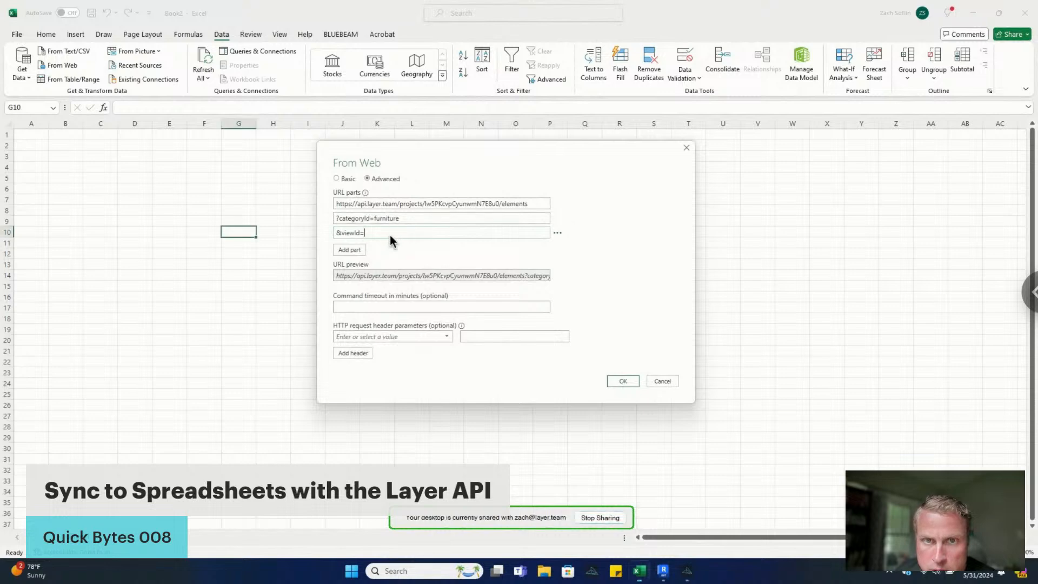
pyautogui.press('super+v')
pyautogui.scroll(-3, 416, 376)
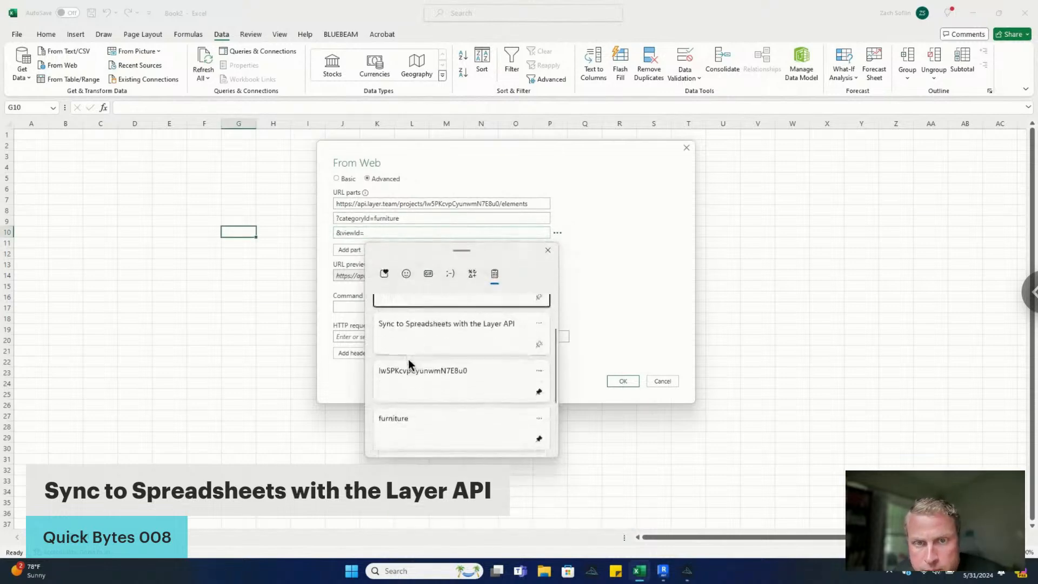
pyautogui.click(406, 423)
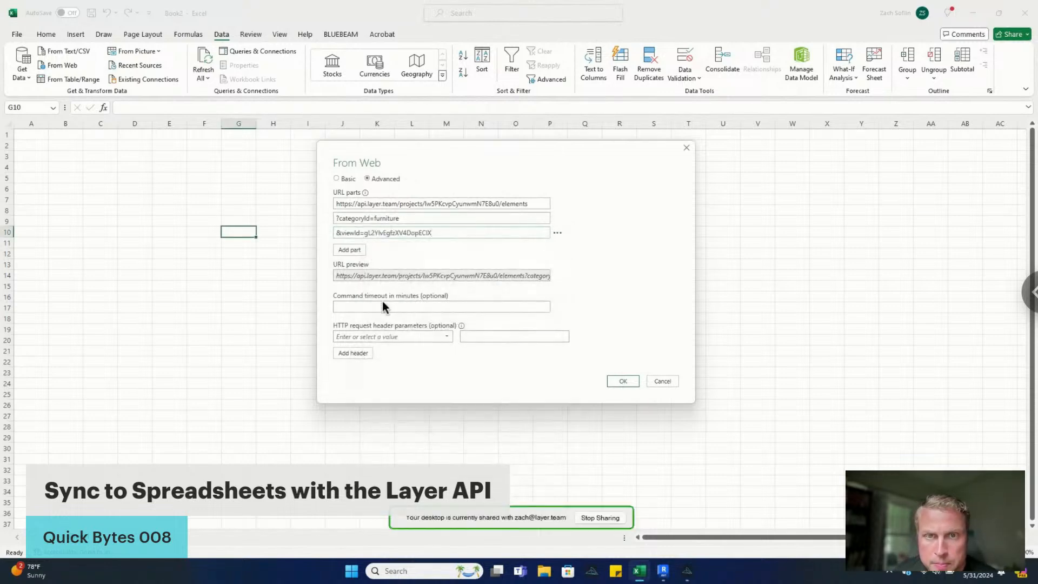
pyautogui.click(350, 250)
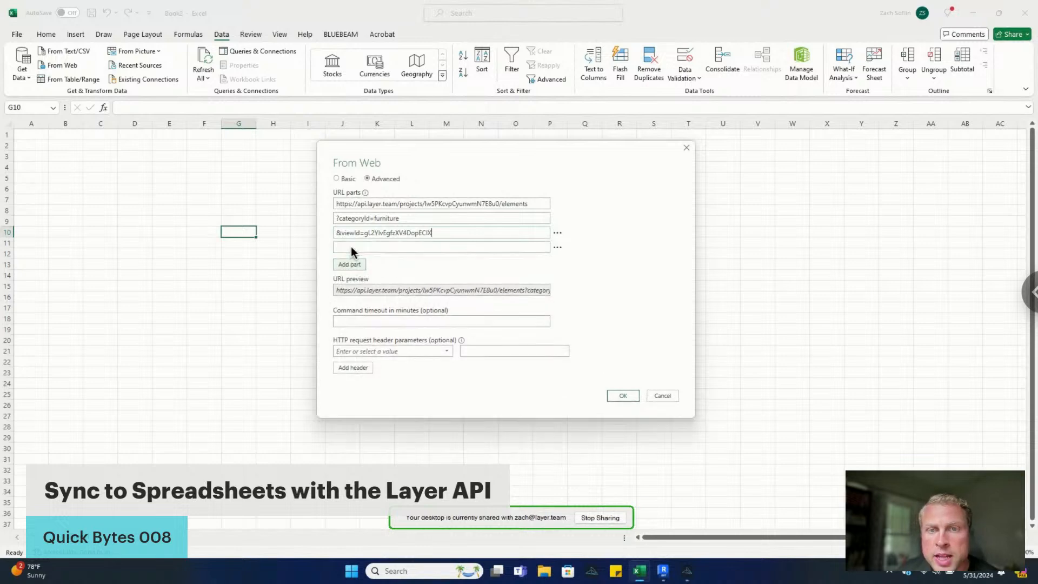
pyautogui.write('&')
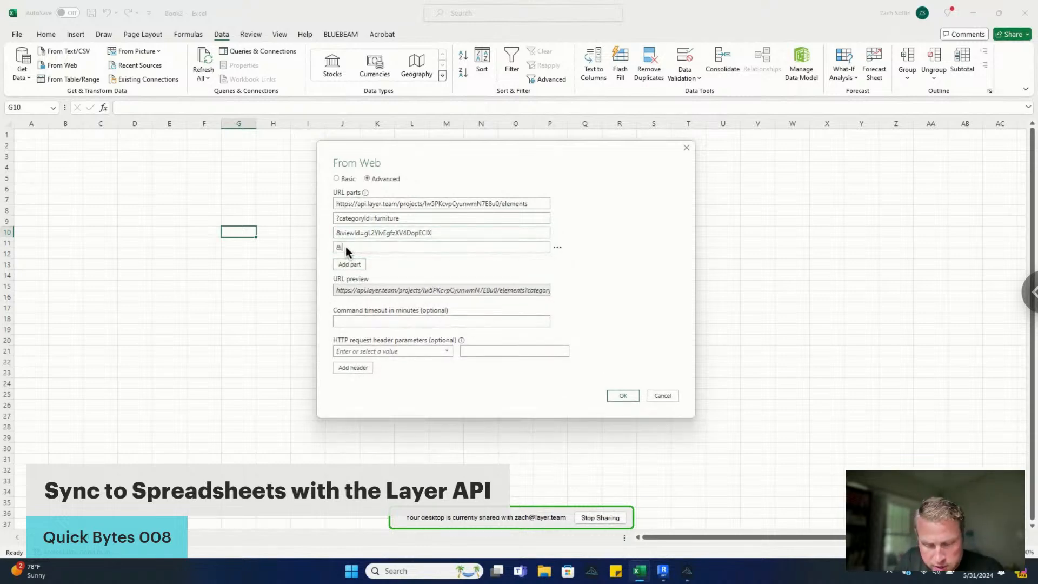
pyautogui.write('format=simple')
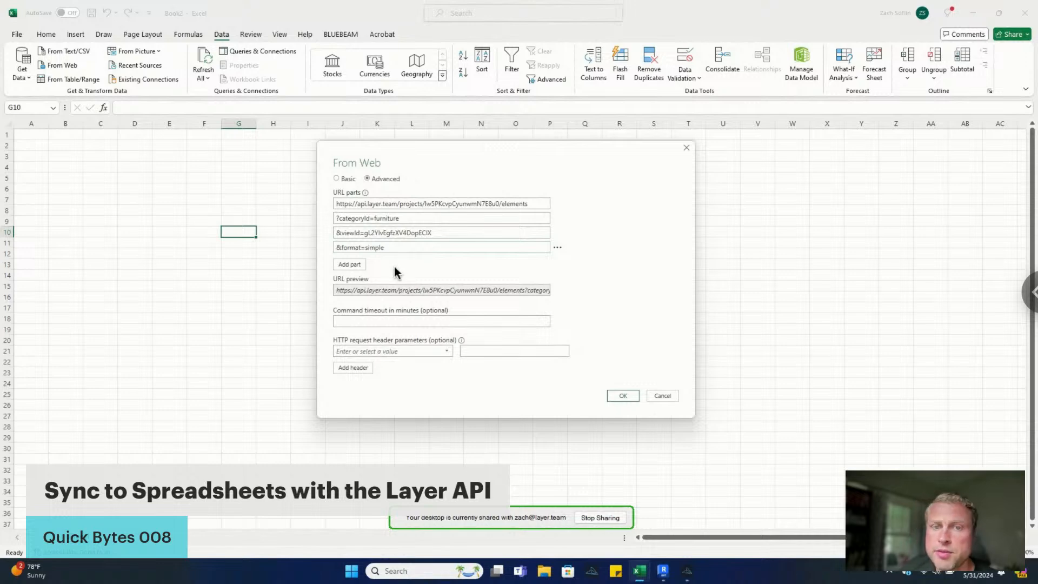
# Step: Add an Authorization header of 'Bearer' plus the API token and load the response into Power Query
pyautogui.click(366, 352)
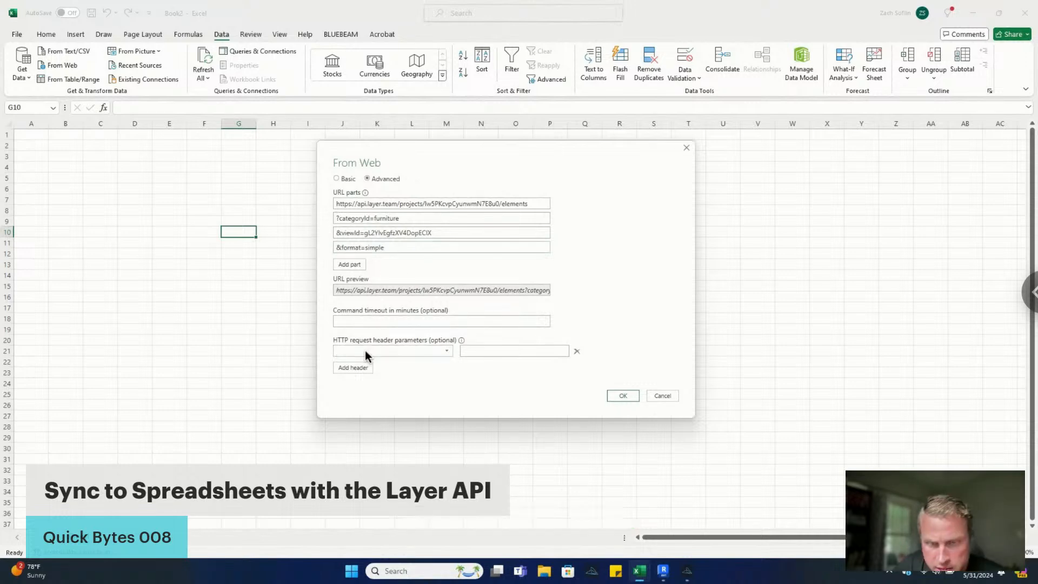
pyautogui.write('Authori')
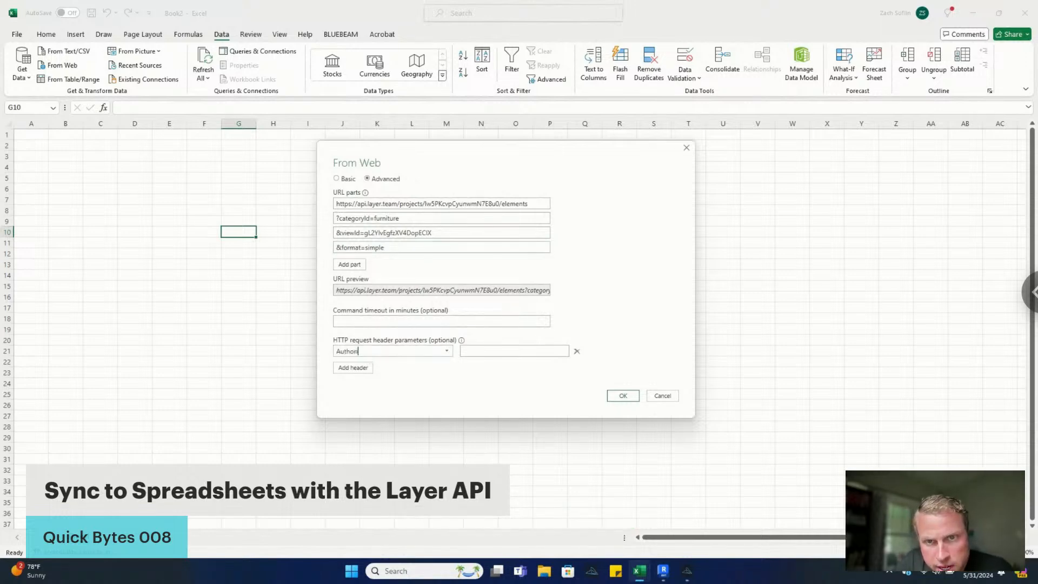
pyautogui.write('zation')
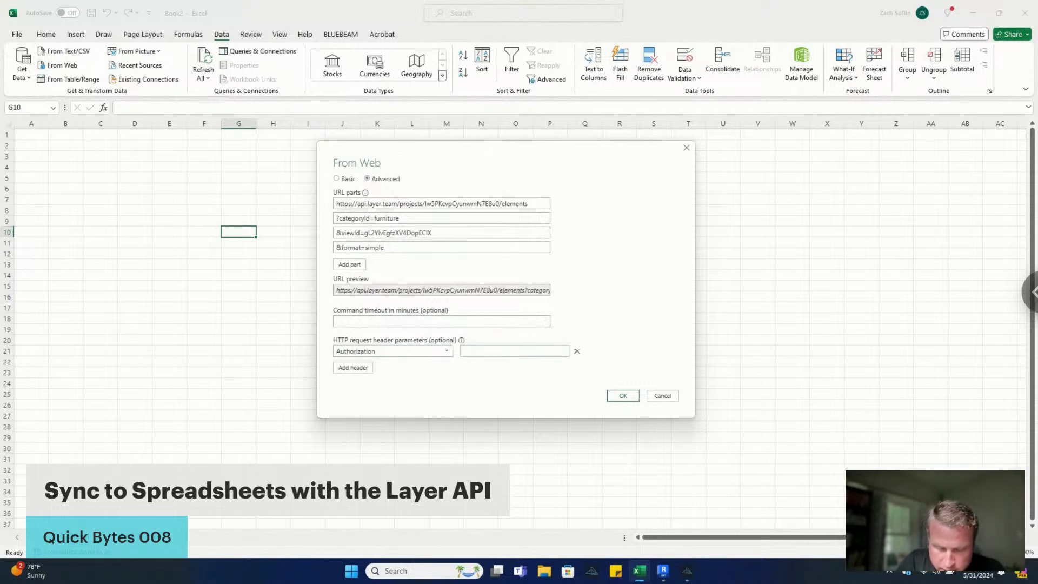
pyautogui.write('Bearer')
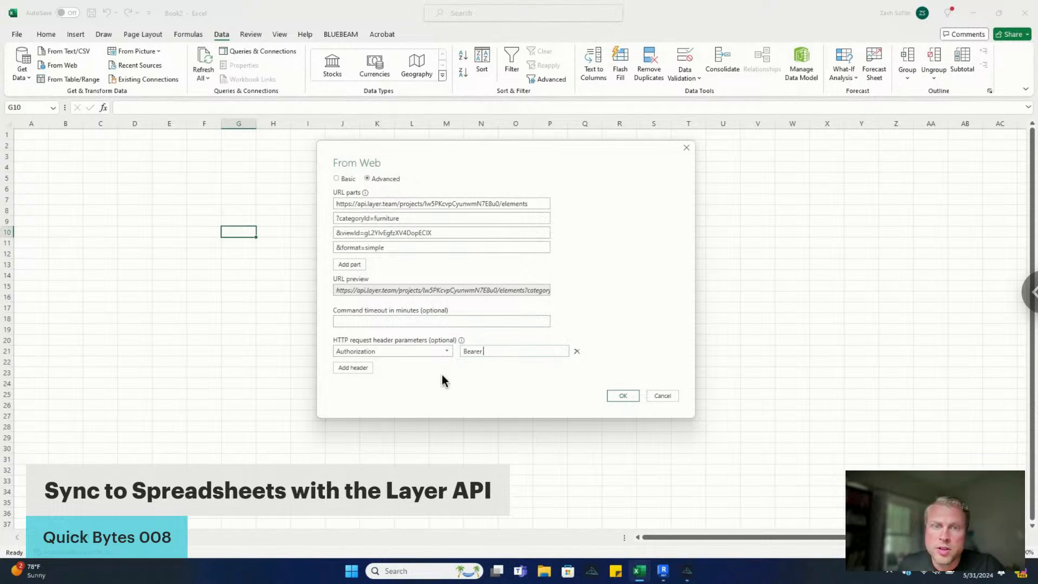
pyautogui.hotkey('ctrl', 'v')
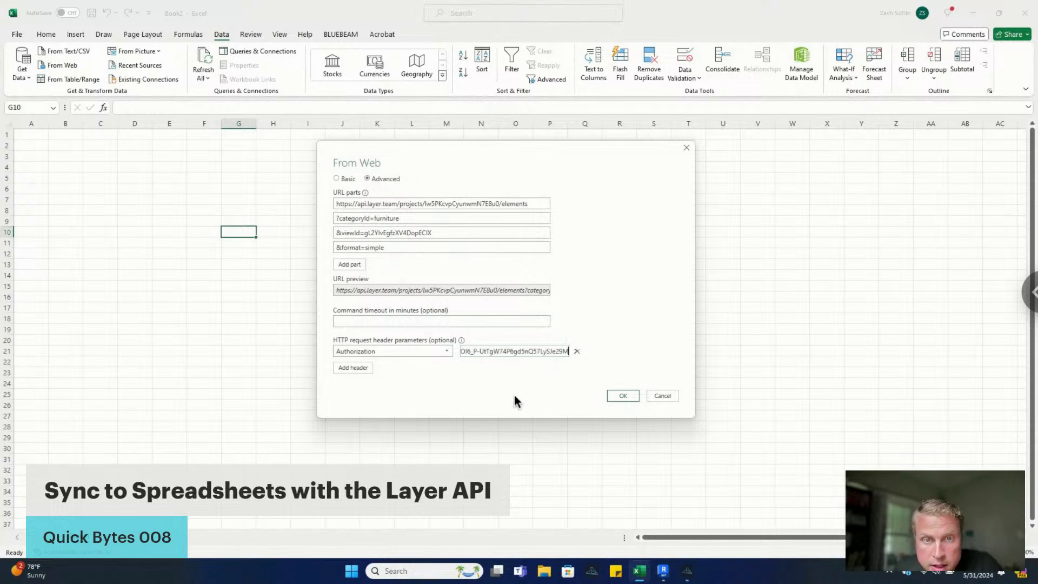
pyautogui.click(624, 397)
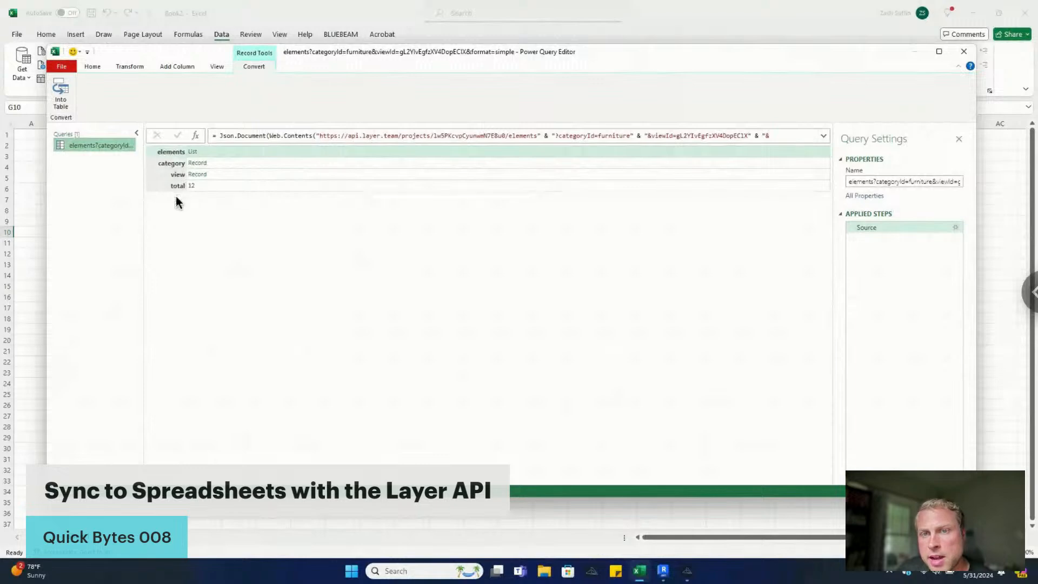
# Step: Drill into the 12-element list, convert it to a table, and show Column1's expandable fields
pyautogui.click(193, 153)
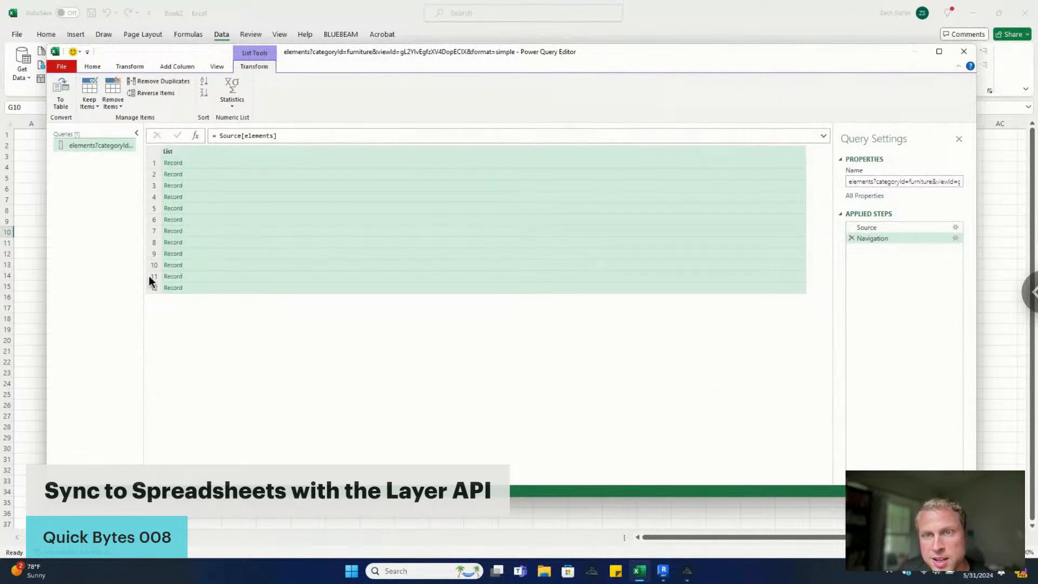
pyautogui.click(61, 93)
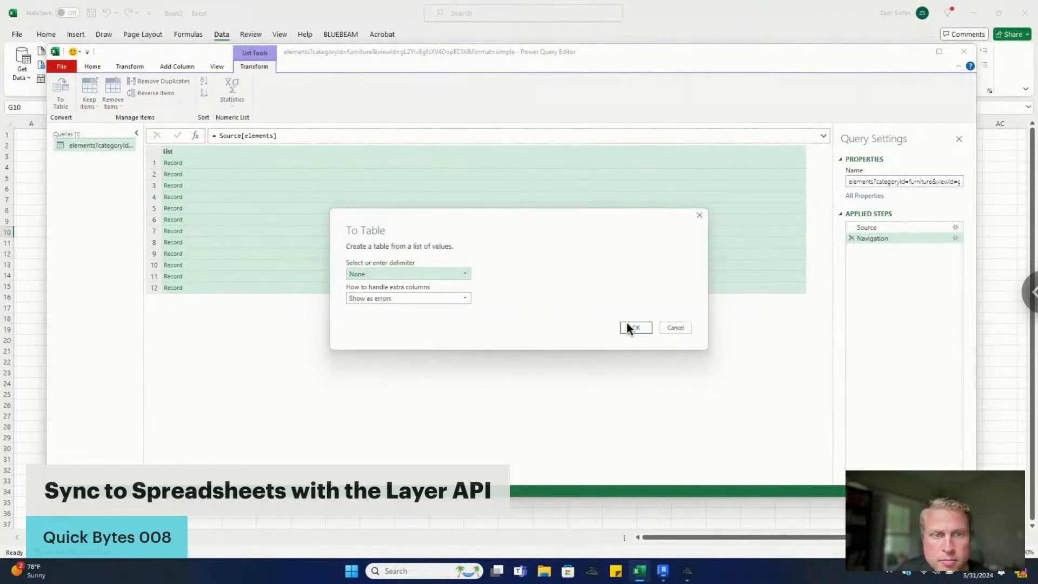
pyautogui.click(636, 327)
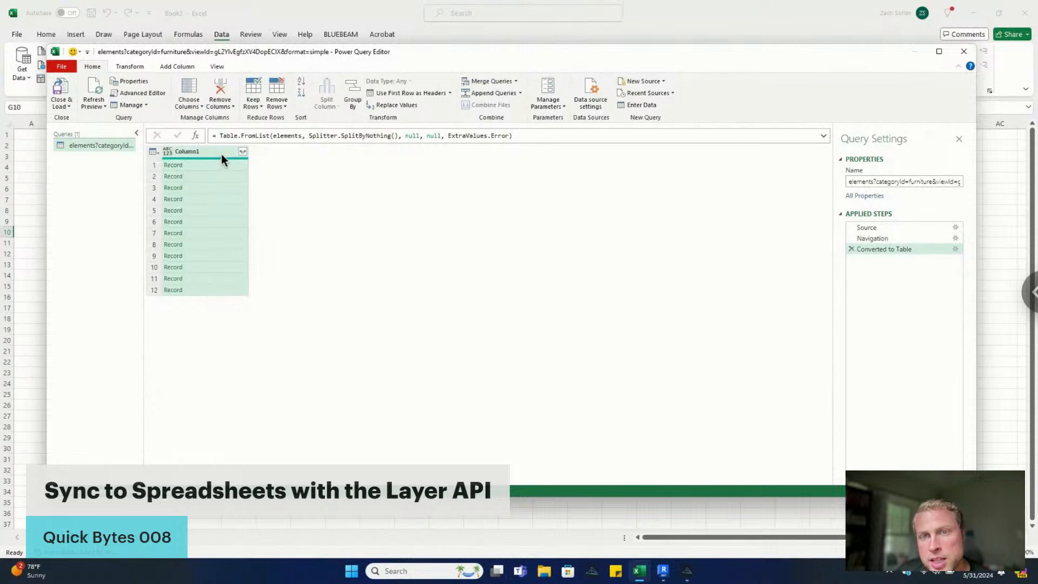
pyautogui.click(242, 152)
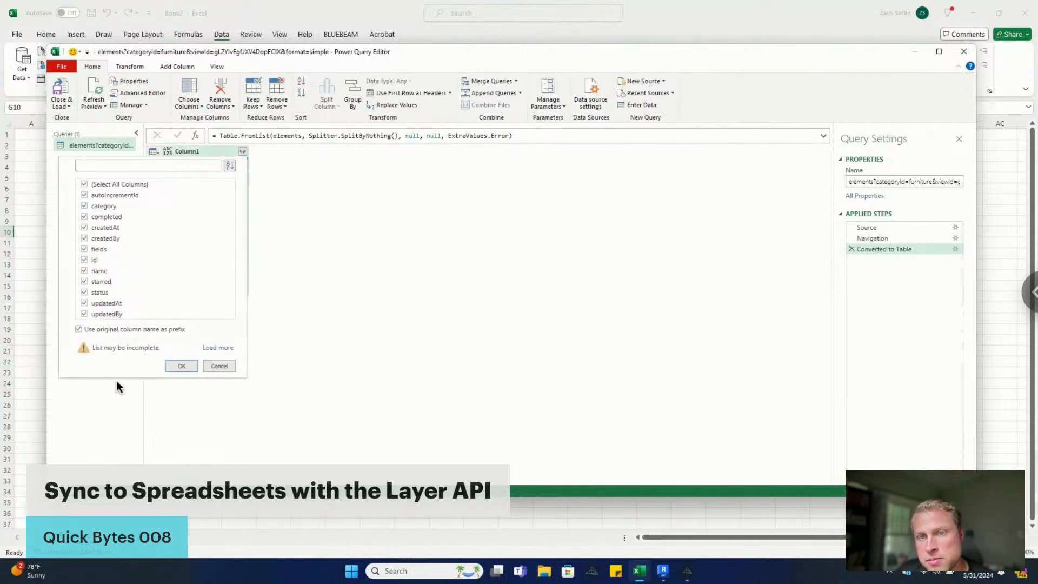
# Step: Expand Column1 into all fields such as autoIncrementId, category, createdAt, name and status, and review them
pyautogui.click(182, 366)
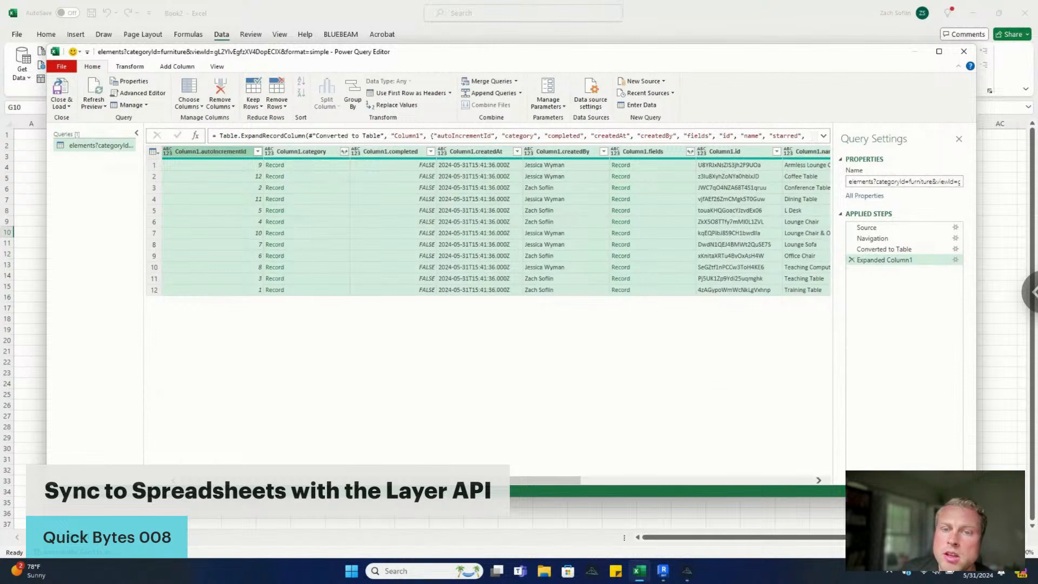
pyautogui.hscroll(5, 496, 227)
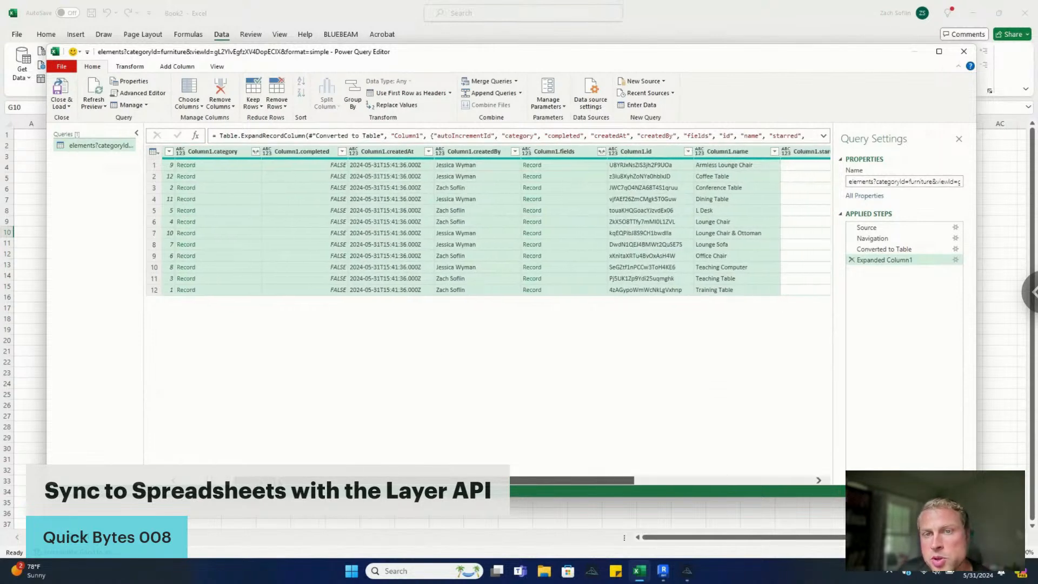
pyautogui.hscroll(3, 496, 227)
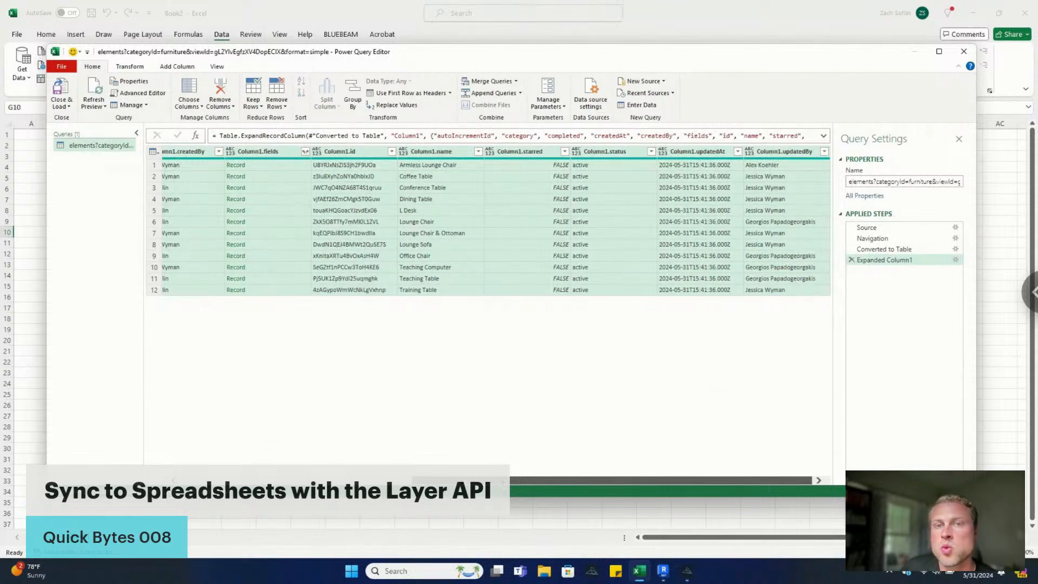
pyautogui.hscroll(-5, 259, 471)
pyautogui.hscroll(-2, 227, 462)
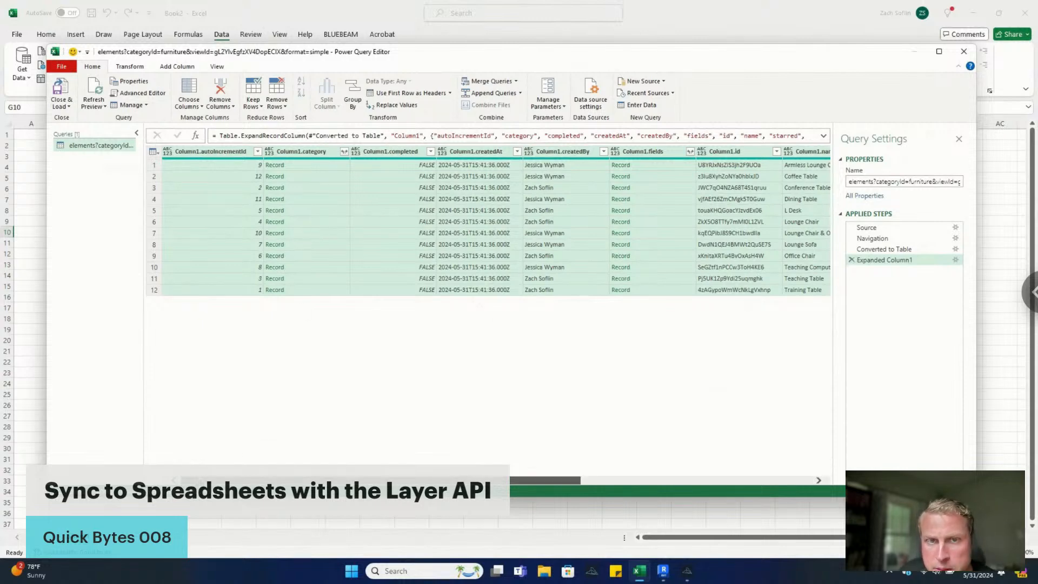
pyautogui.hscroll(1, 389, 480)
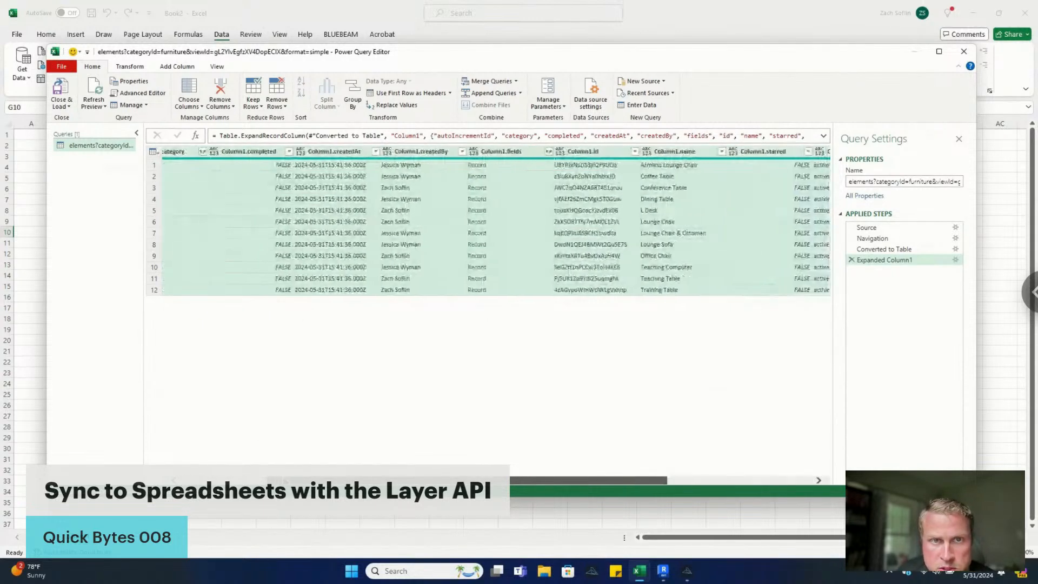
pyautogui.hscroll(4, 408, 476)
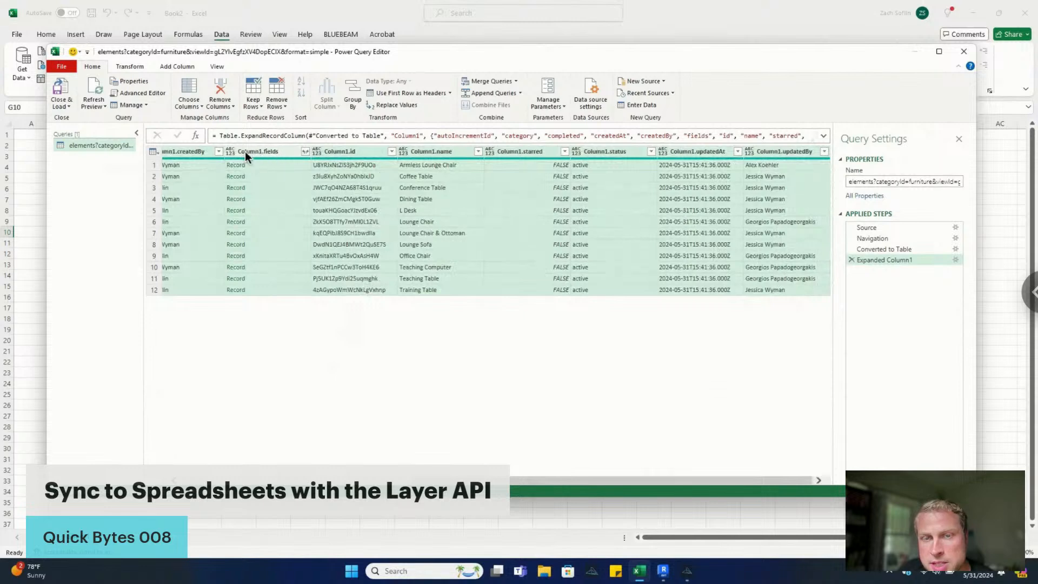
# Step: Expand Column1.fields into columns like Model, Unit Cost, Item Tag and Desired Quantity, and review them
pyautogui.click(306, 151)
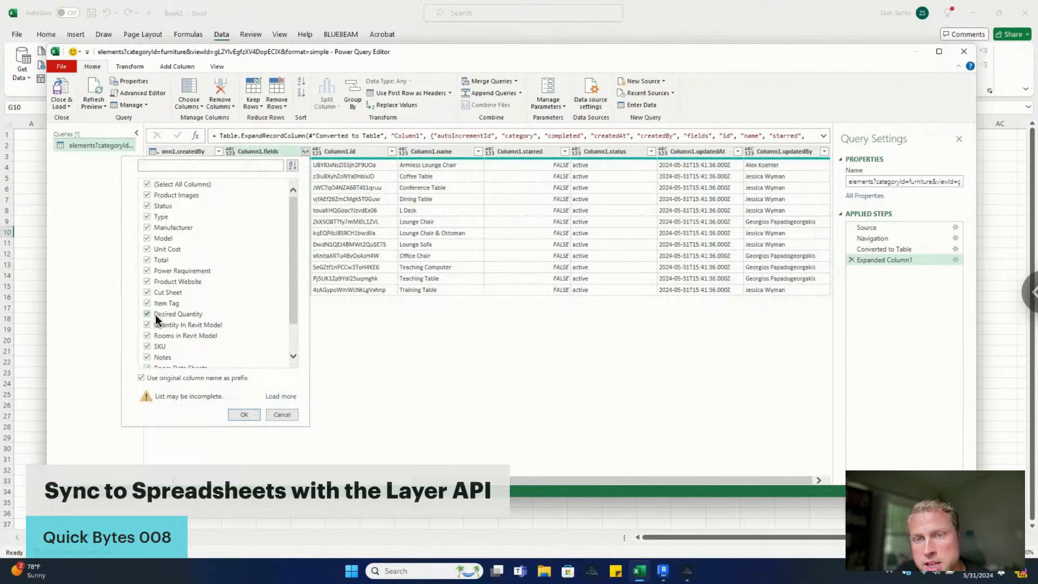
pyautogui.click(243, 415)
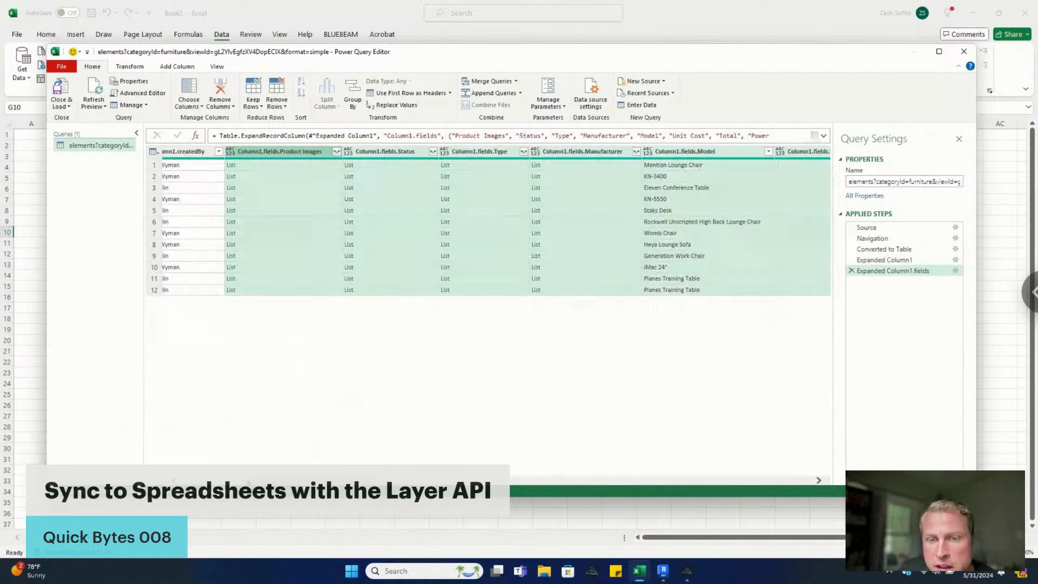
pyautogui.moveTo(335, 480); pyautogui.dragTo(417, 480)
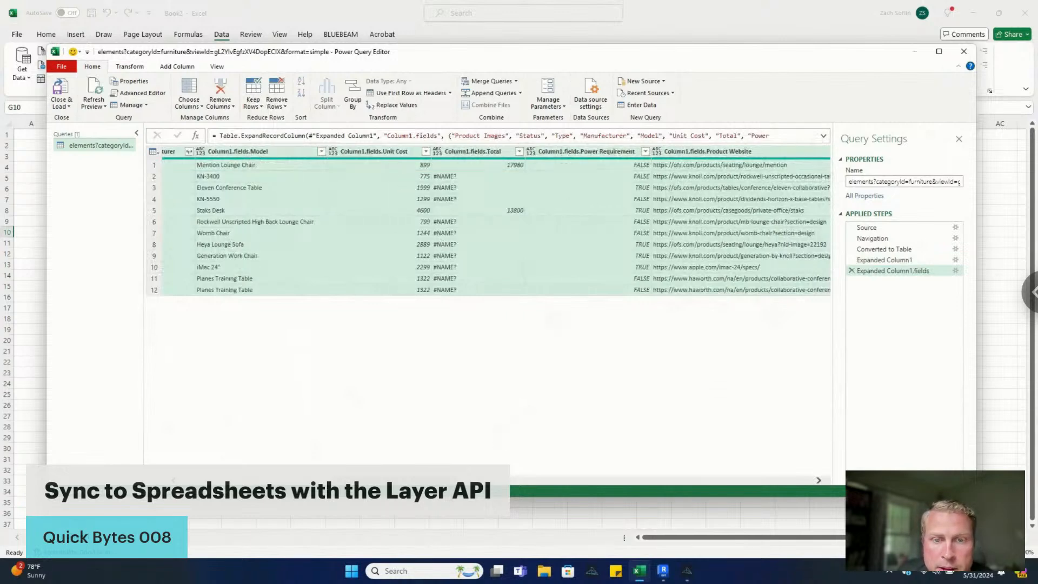
pyautogui.moveTo(438, 480); pyautogui.dragTo(541, 479)
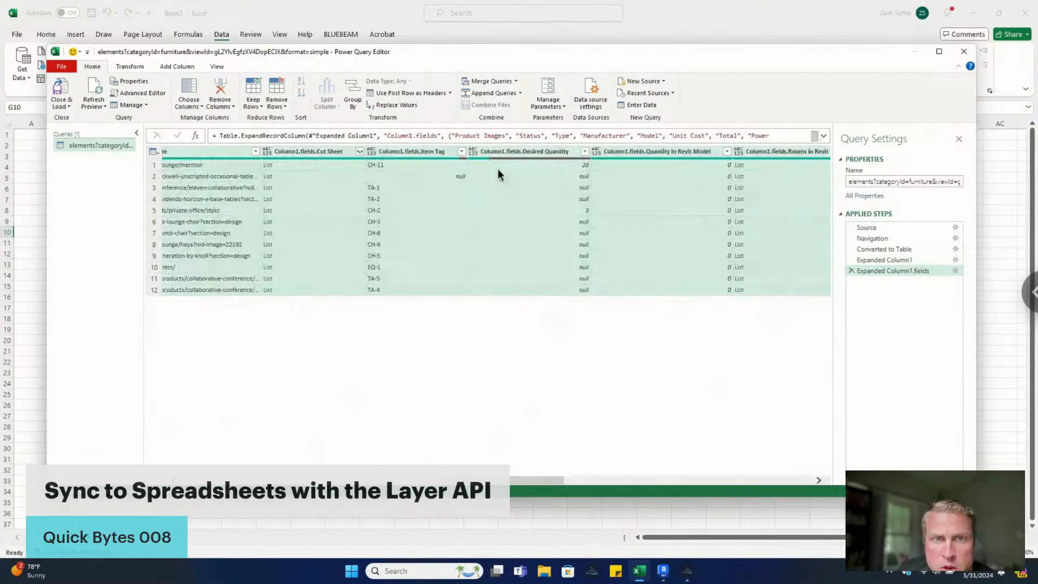
# Step: Rename the Column1.fields.Desired Quantity column to Desired Quantity
pyautogui.doubleClick(525, 155)
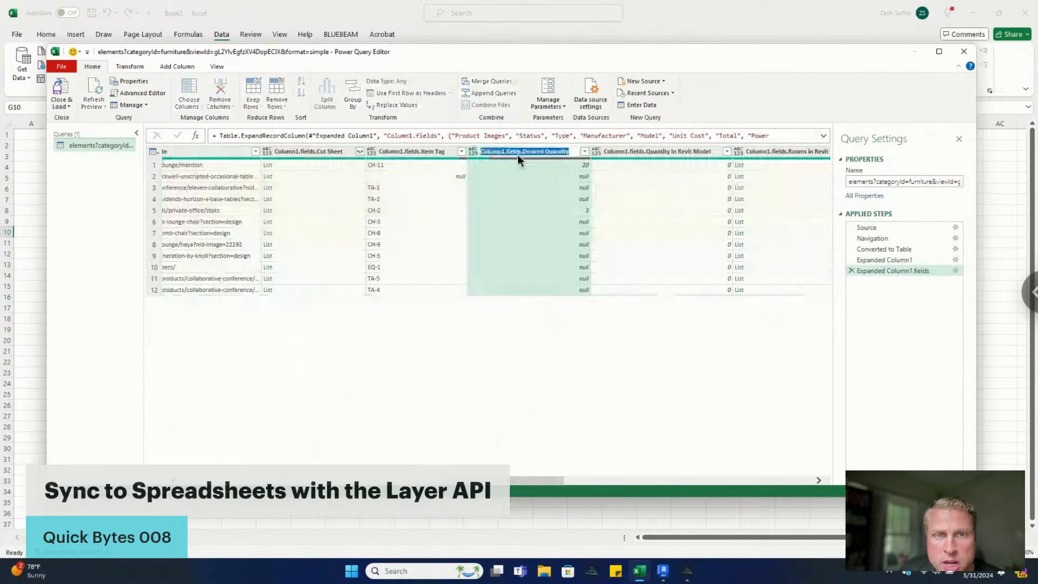
pyautogui.click(516, 152)
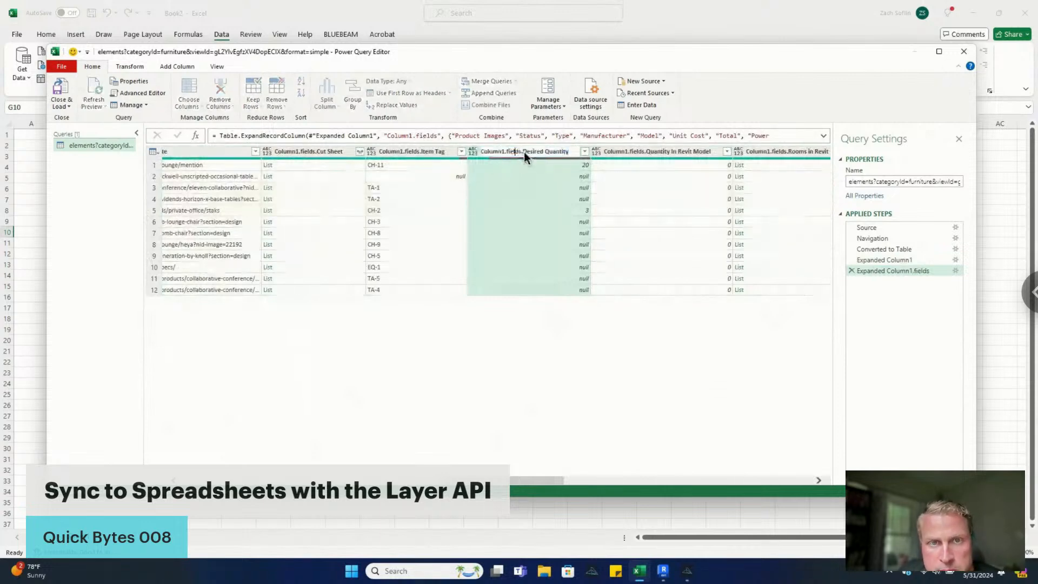
pyautogui.press('BackSpace')
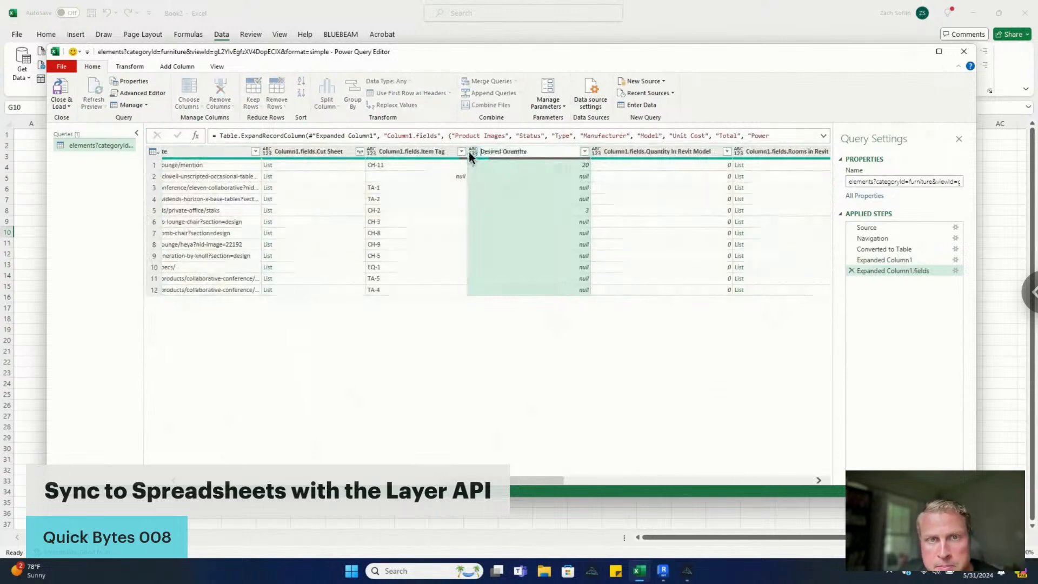
pyautogui.press('Return')
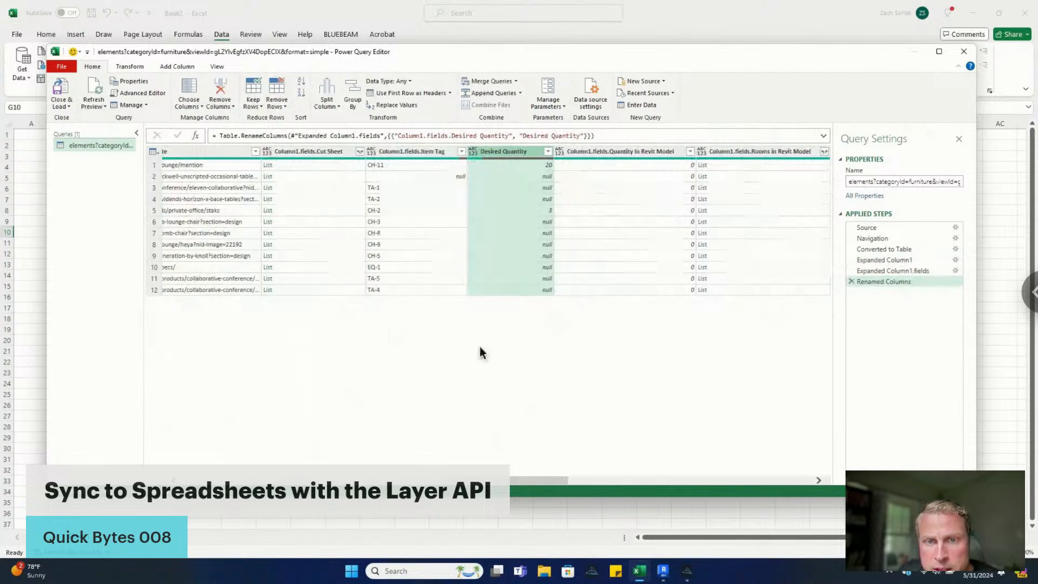
# Step: Remove the Column1.fields. prefix so the other two columns read Model and Unit Cost
pyautogui.moveTo(478, 479); pyautogui.dragTo(378, 480)
pyautogui.doubleClick(373, 151)
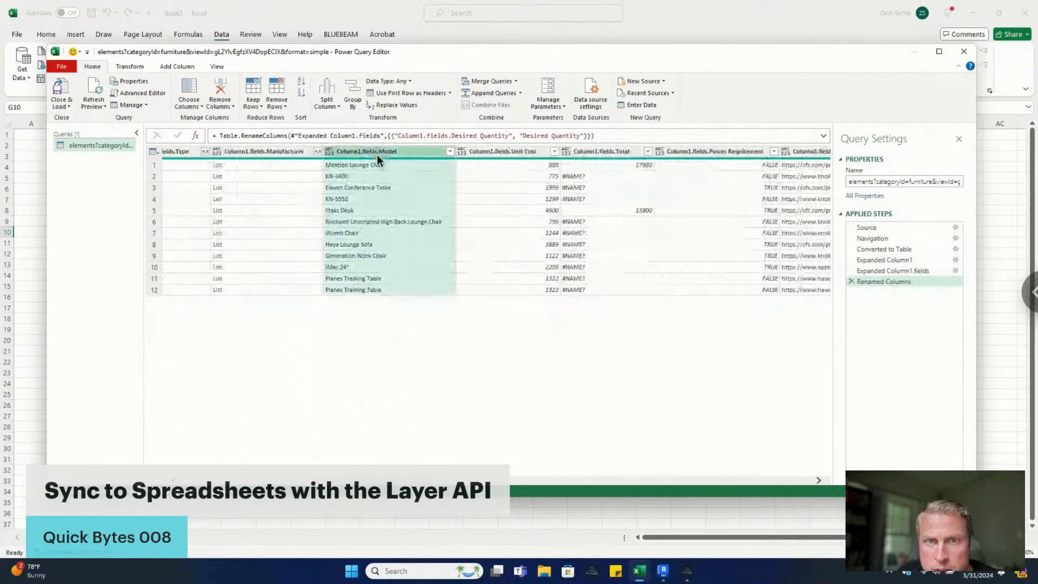
pyautogui.moveTo(377, 154); pyautogui.dragTo(333, 154)
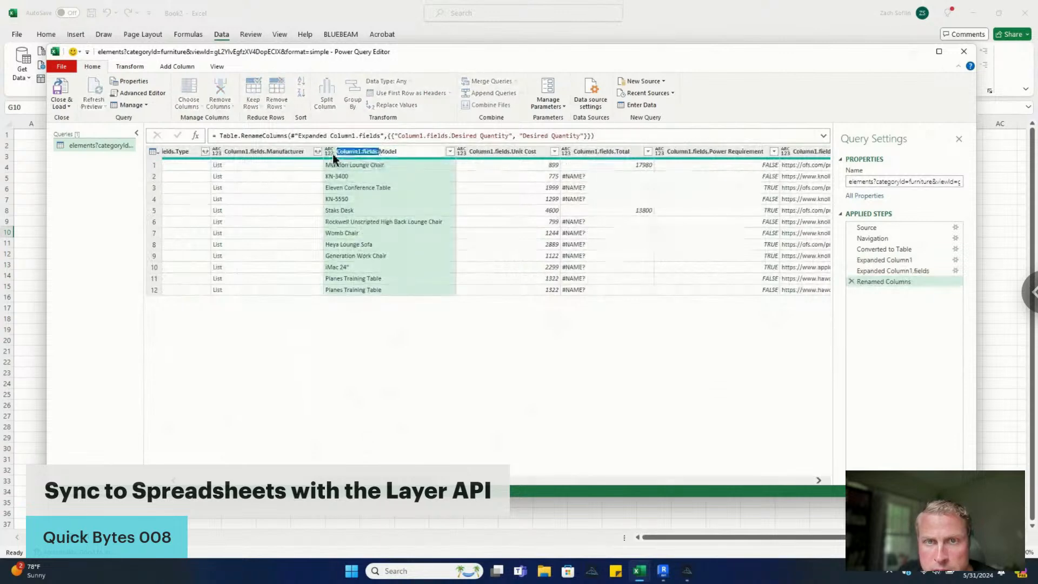
pyautogui.press('Delete')
pyautogui.press('Return')
pyautogui.click(521, 151)
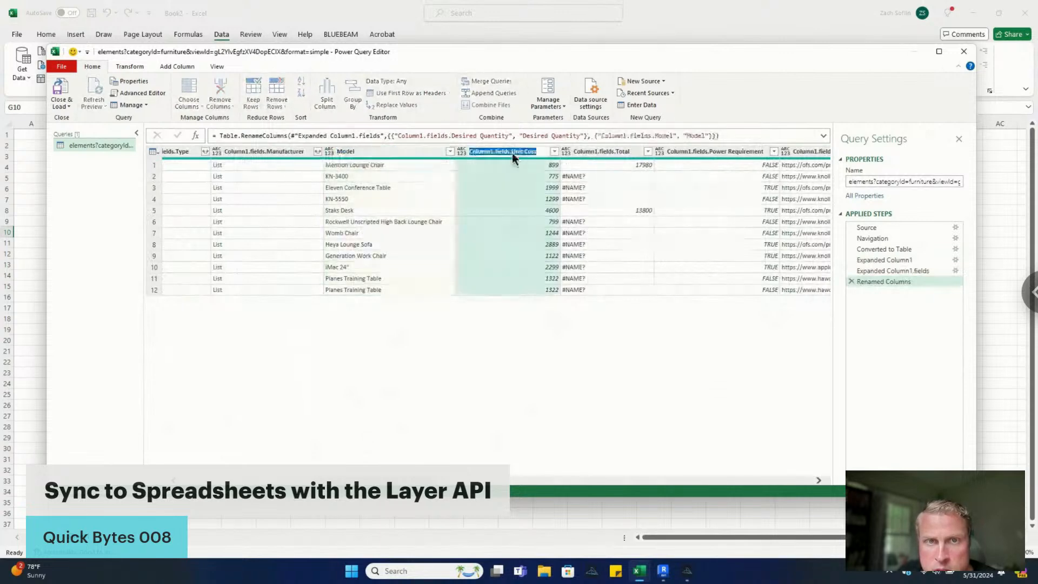
pyautogui.moveTo(510, 154); pyautogui.dragTo(453, 158)
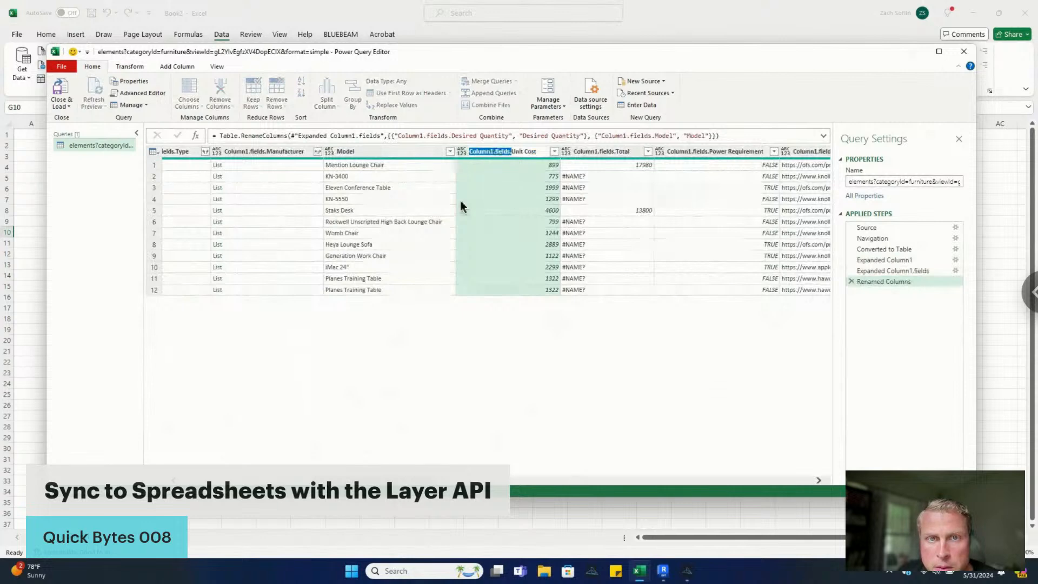
pyautogui.press('Delete')
pyautogui.press('Return')
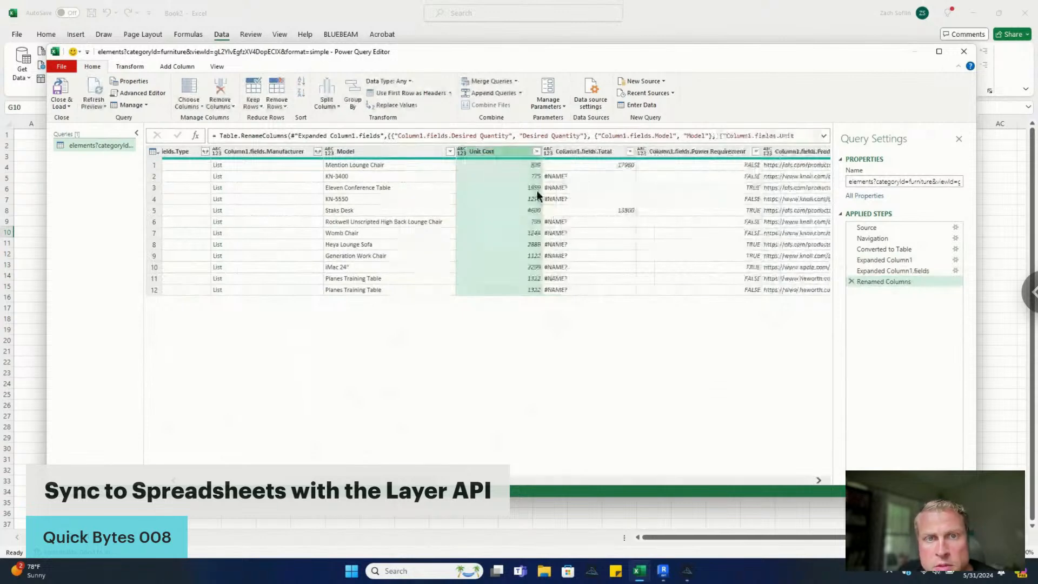
# Step: Close & Load the query's 12 rows into Sheet1 as a table, then switch to Layer
pyautogui.click(61, 88)
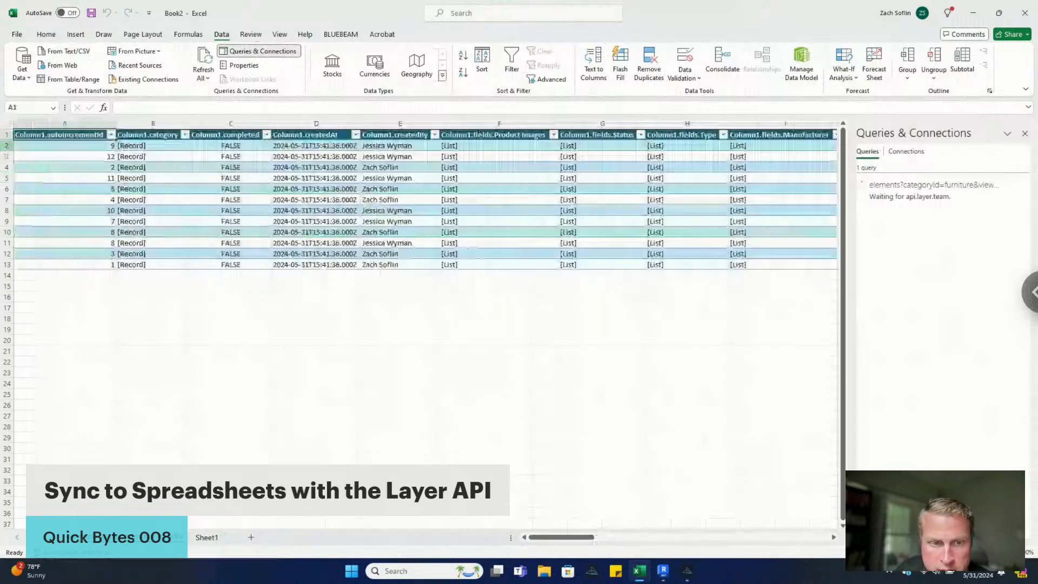
pyautogui.click(663, 570)
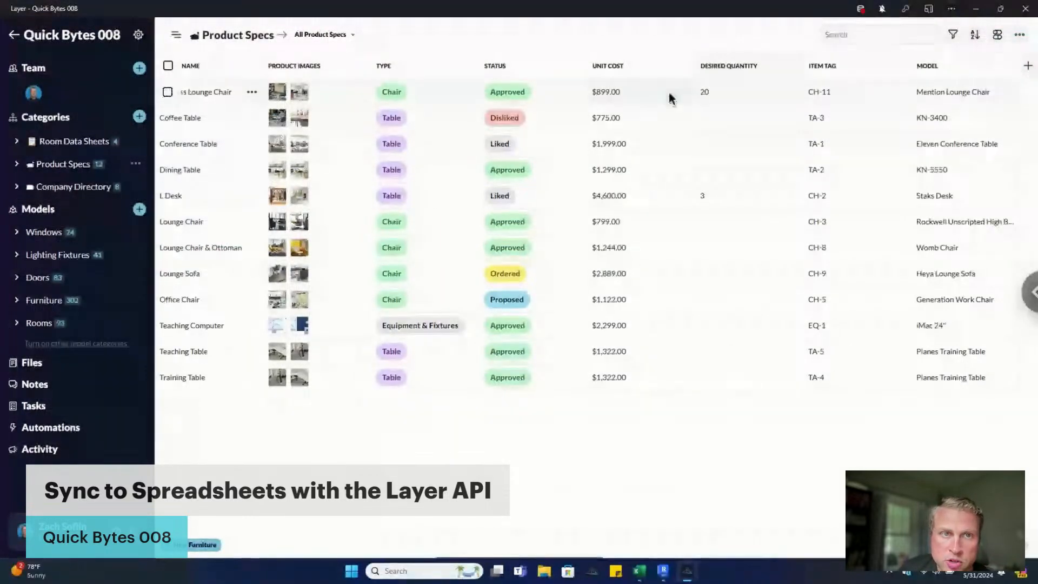
# Step: View the Armless Lounge Chair and L Desk records' Desired Quantity values, then return to Excel
pyautogui.click(721, 92)
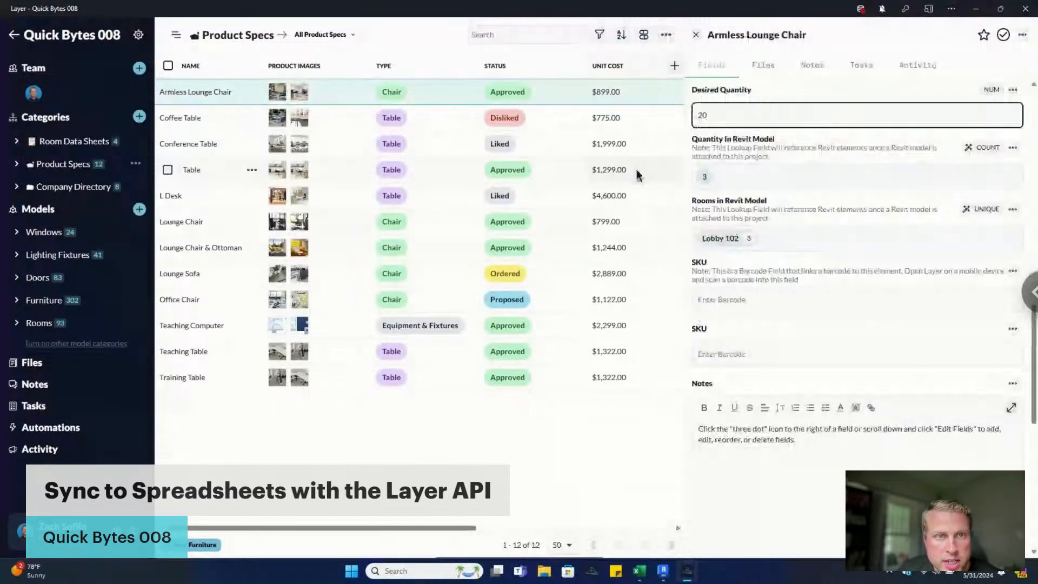
pyautogui.click(695, 34)
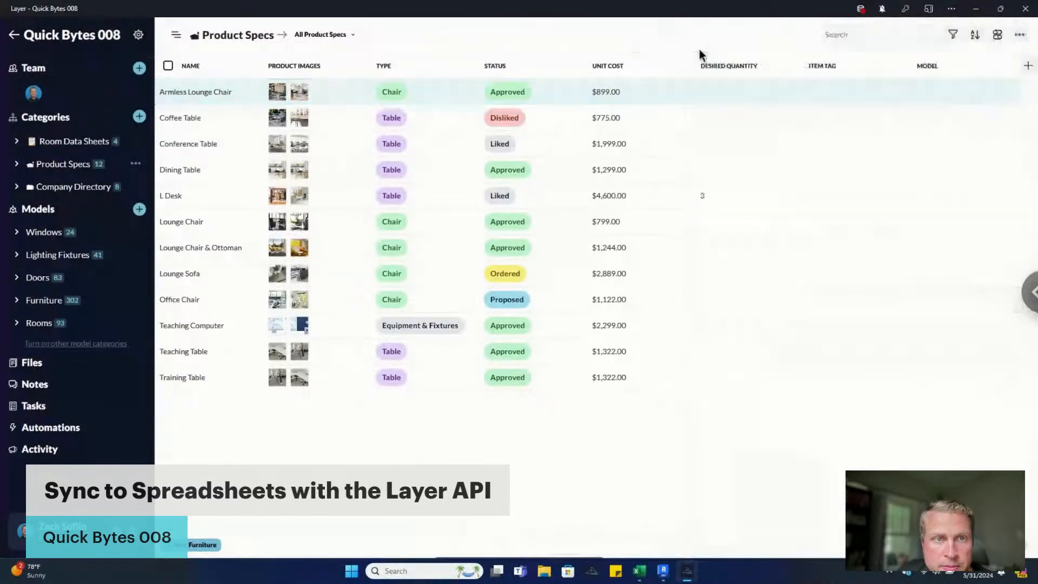
pyautogui.click(712, 195)
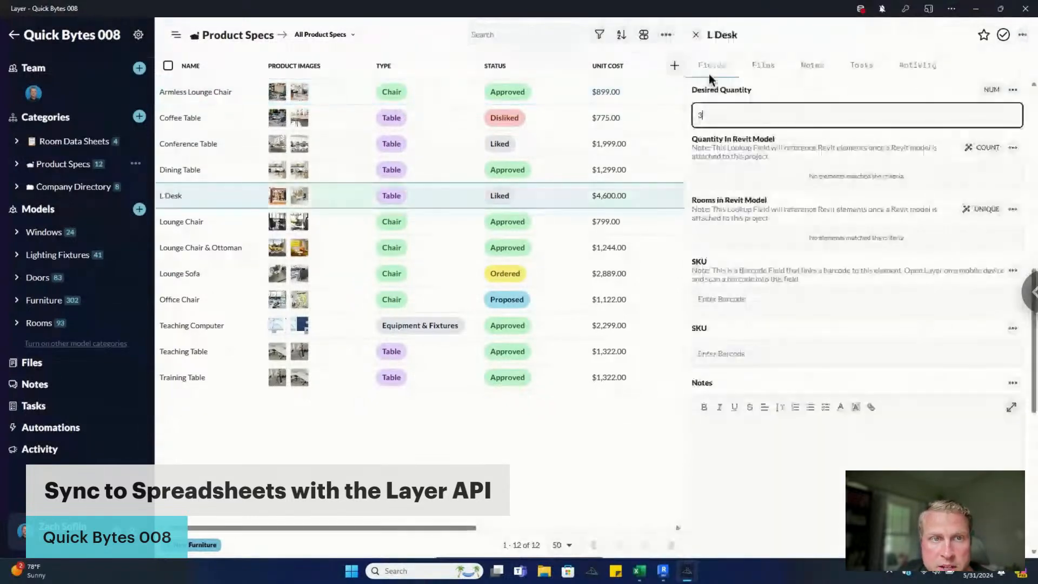
pyautogui.click(696, 35)
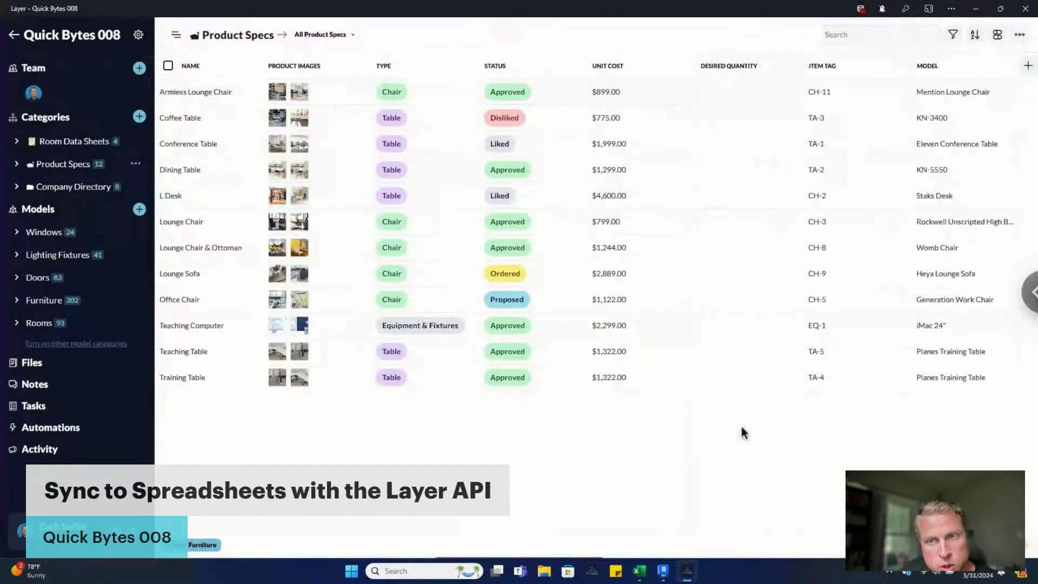
pyautogui.moveTo(639, 575)
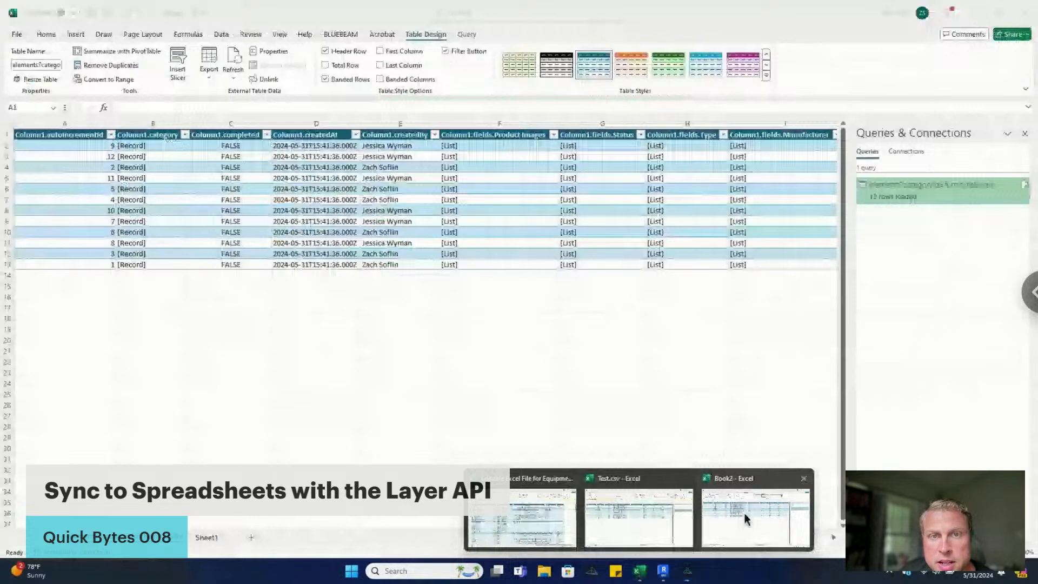
# Step: Refresh the Book2 table's query to reload the latest Layer data
pyautogui.click(745, 518)
pyautogui.moveTo(578, 538); pyautogui.dragTo(673, 538)
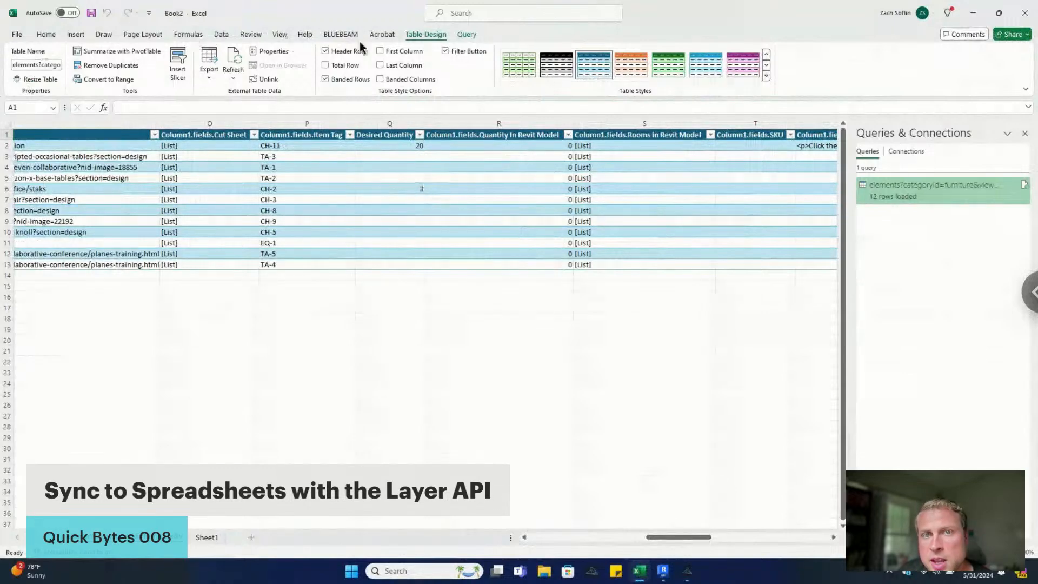
pyautogui.click(467, 35)
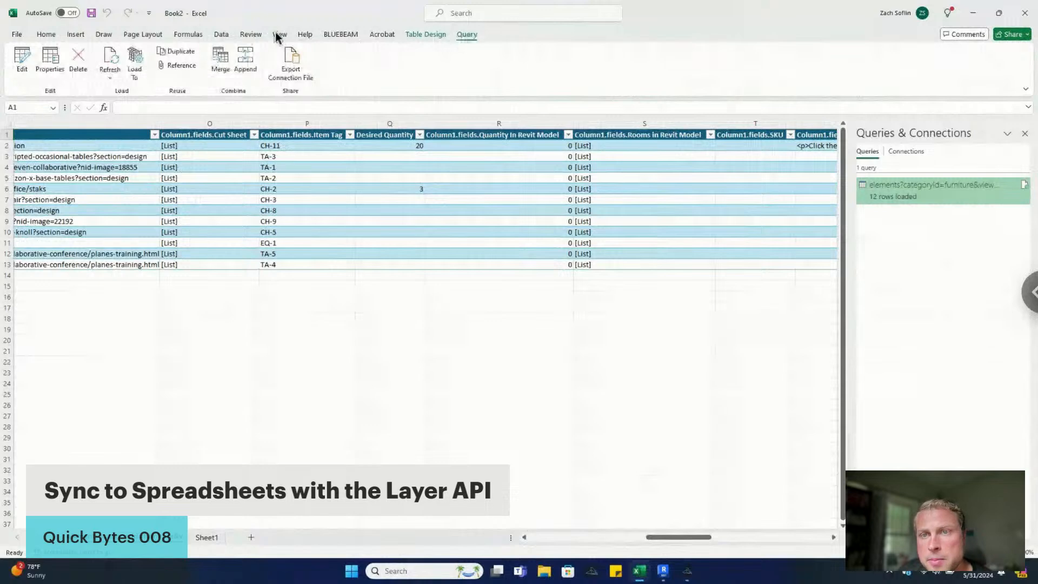
pyautogui.click(109, 59)
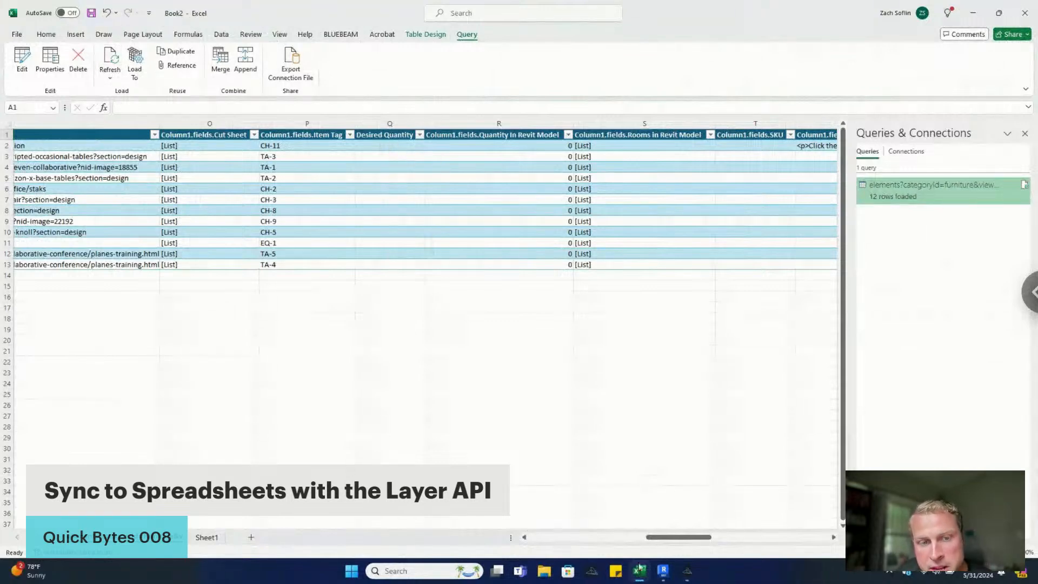
pyautogui.moveTo(649, 538); pyautogui.dragTo(667, 550)
# Step: Enter Desired Quantity values 24, 45, 2, 6, 678, 54, 87, 87, 4, 5, 3, 2 in Q2:Q13
pyautogui.click(446, 147)
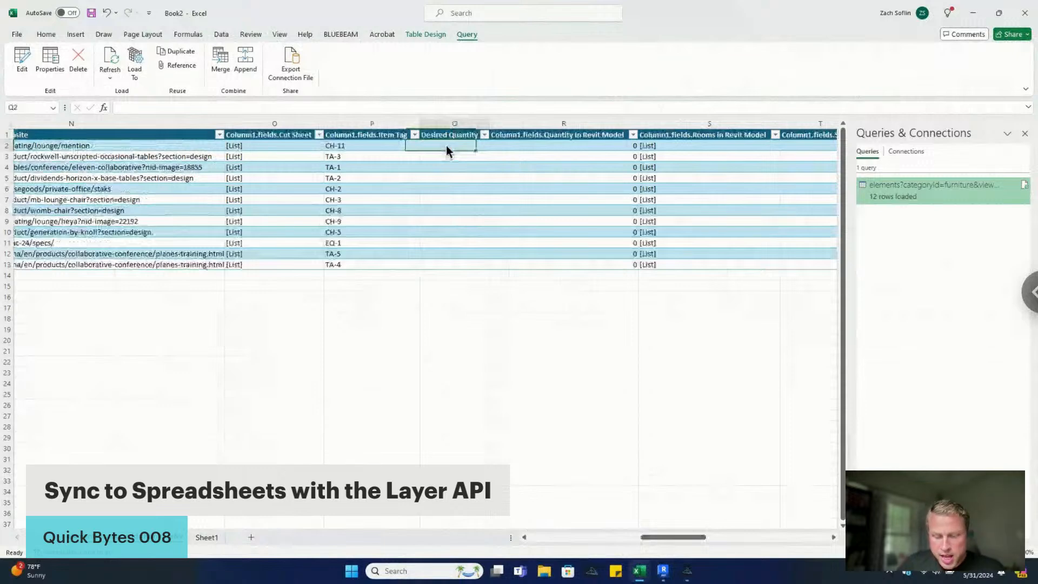
pyautogui.write('24')
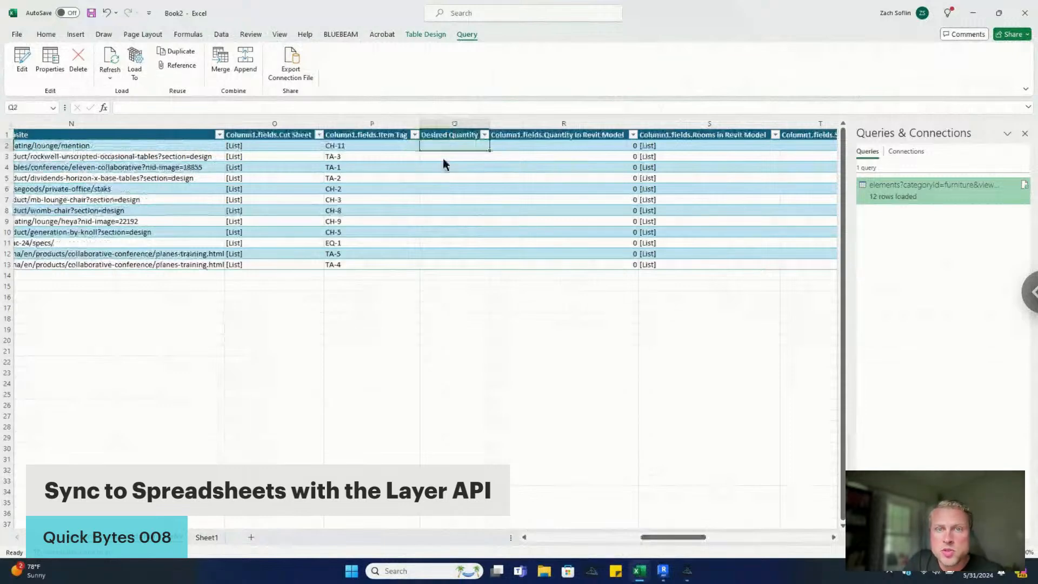
pyautogui.press('Return')
pyautogui.write('45')
pyautogui.press('Return')
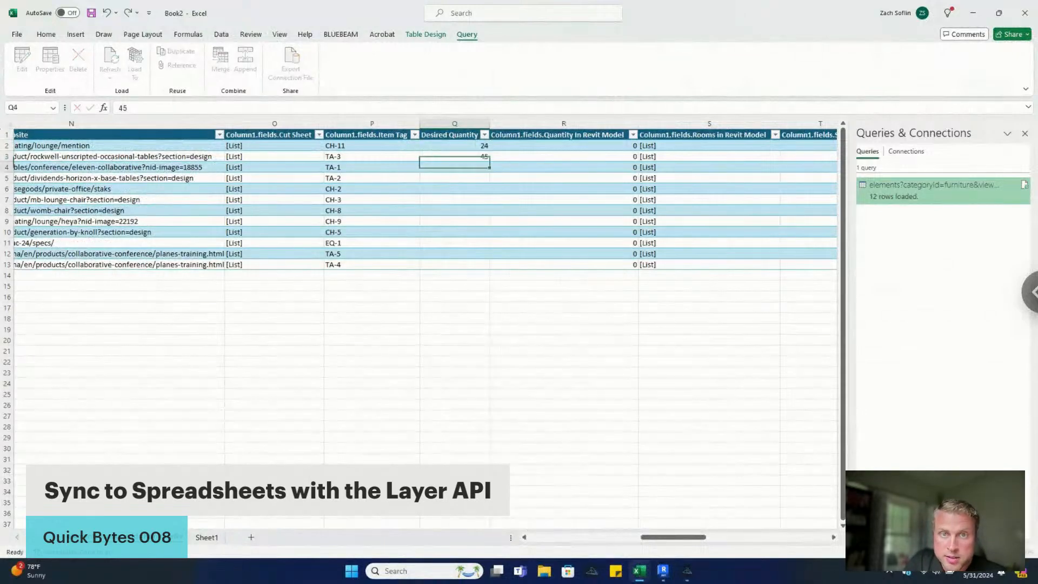
pyautogui.write('2')
pyautogui.press('Return')
pyautogui.write('6')
pyautogui.press('Return')
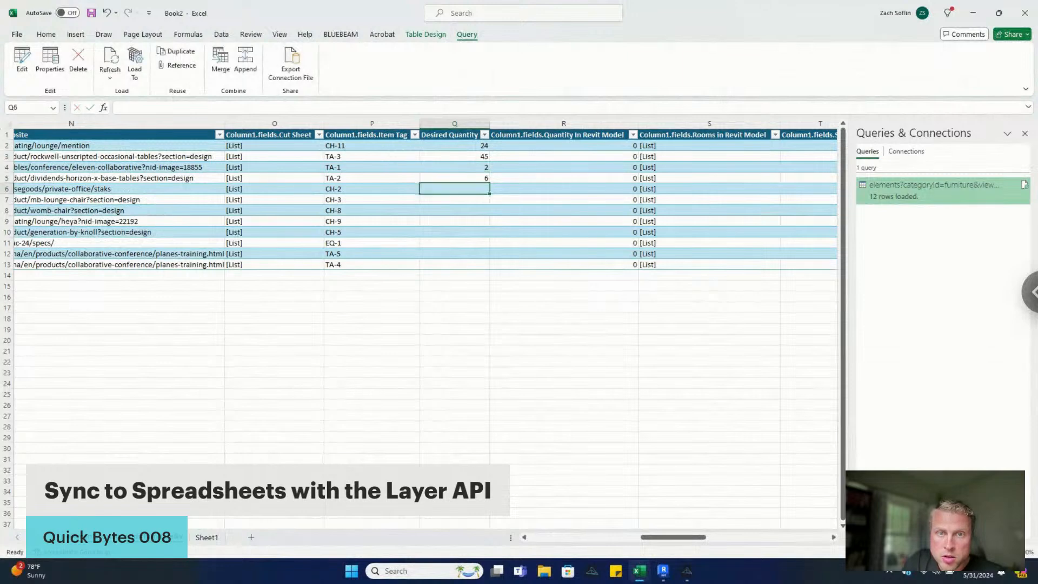
pyautogui.write('678')
pyautogui.press('Return')
pyautogui.write('54')
pyautogui.press('Return')
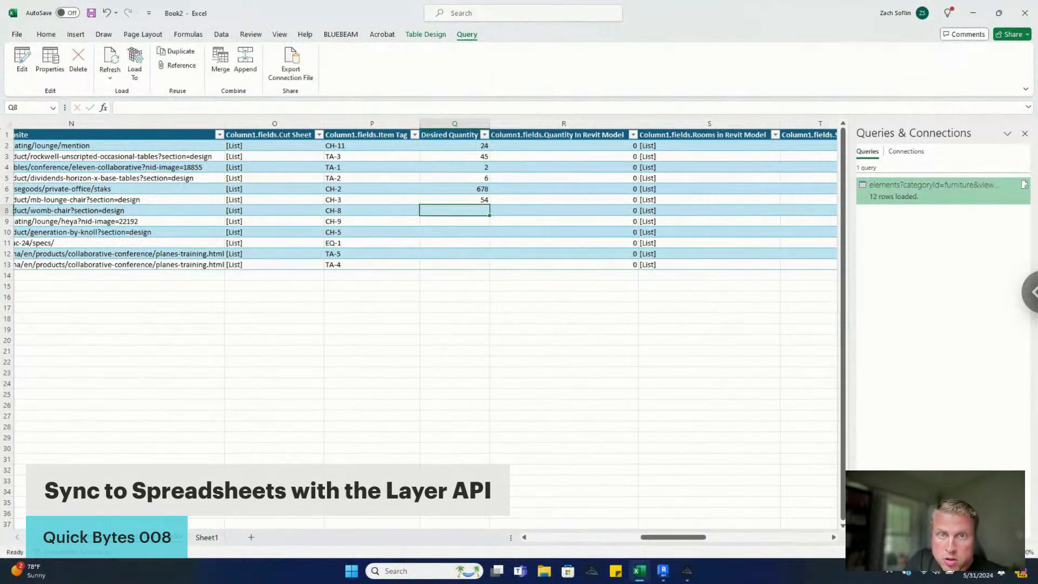
pyautogui.write('87')
pyautogui.press('Return')
pyautogui.write('87')
pyautogui.press('Return')
pyautogui.write('4')
pyautogui.press('Return')
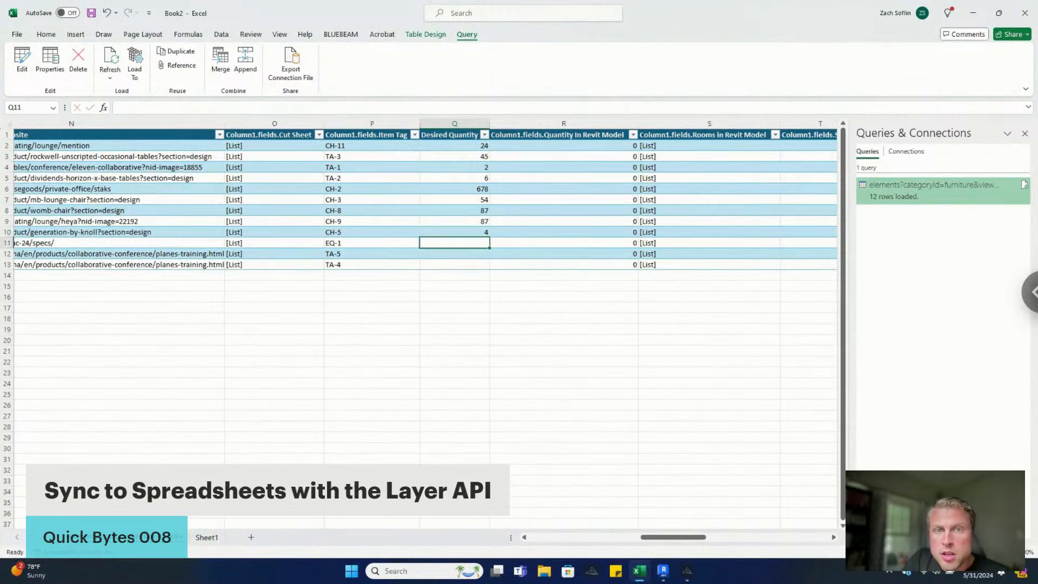
pyautogui.write('5')
pyautogui.press('Return')
pyautogui.write('3')
pyautogui.press('Return')
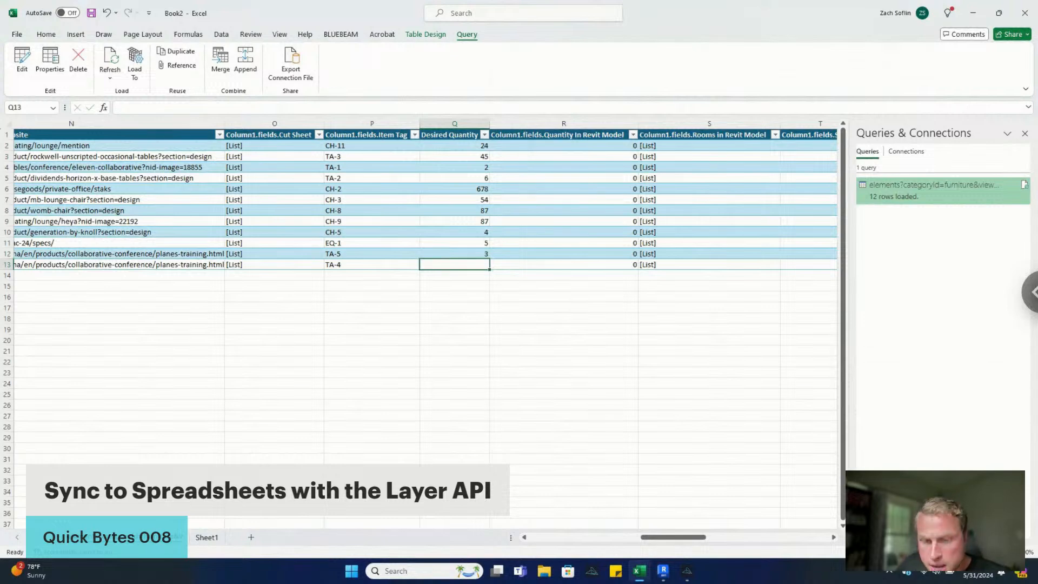
pyautogui.write('2')
pyautogui.press('Return')
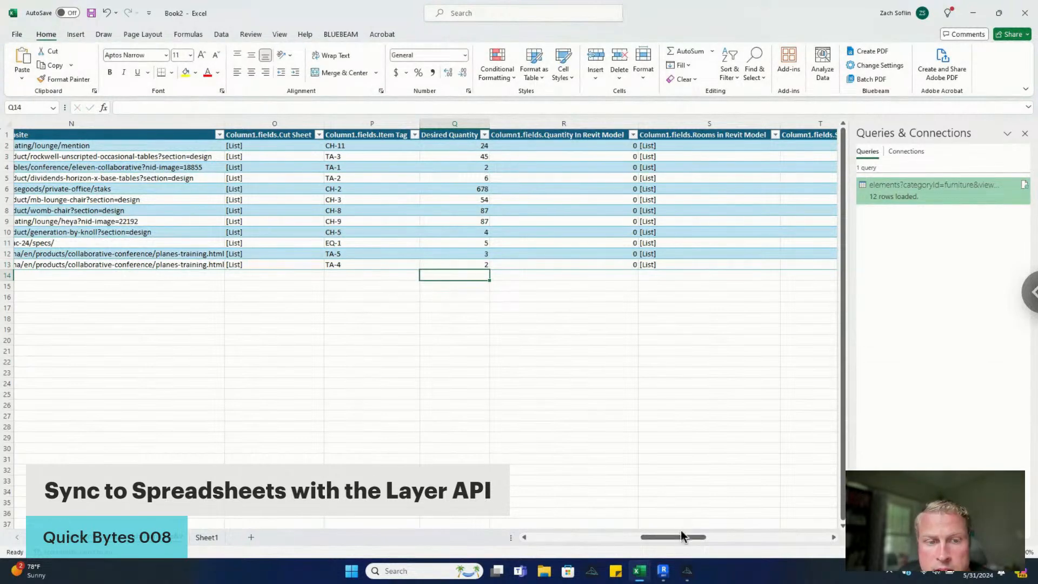
# Step: Replace K2's unit cost with 1200 and fill 1200 down through K13
pyautogui.moveTo(680, 537); pyautogui.dragTo(501, 543)
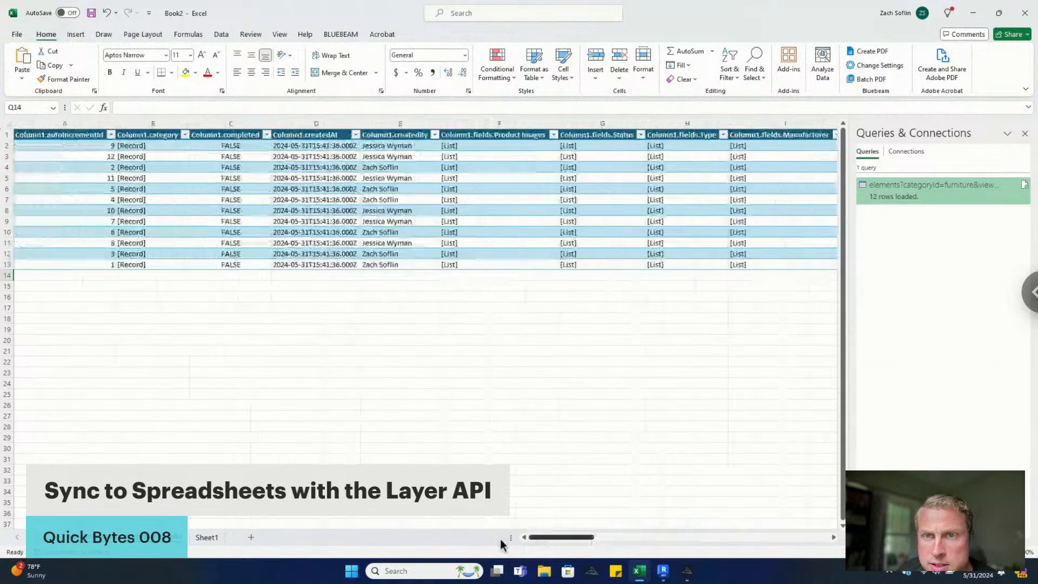
pyautogui.moveTo(602, 542)
pyautogui.mouseDown()
pyautogui.moveTo(813, 536)
pyautogui.moveTo(615, 536)
pyautogui.mouseUp()
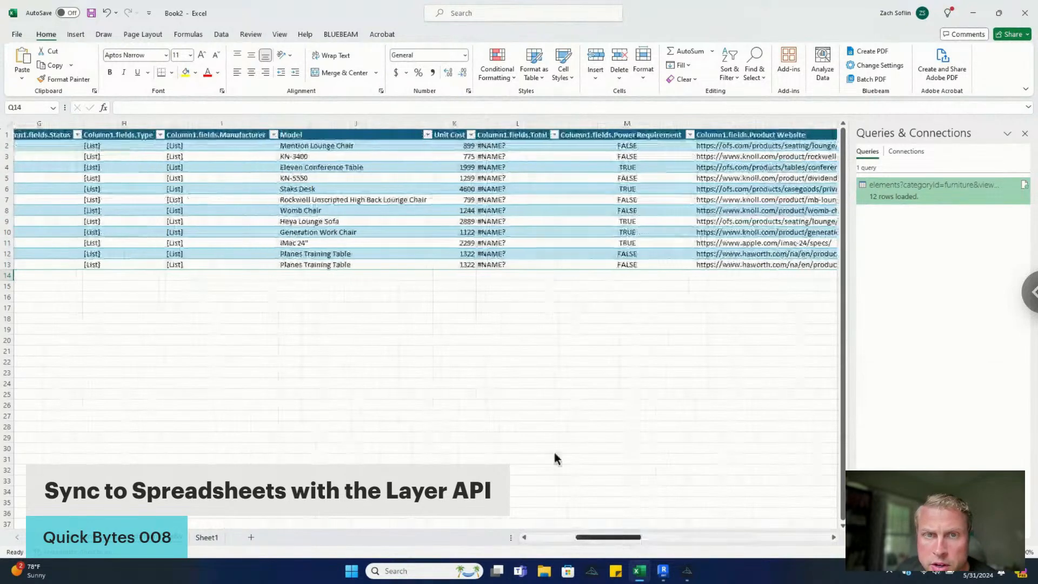
pyautogui.click(466, 146)
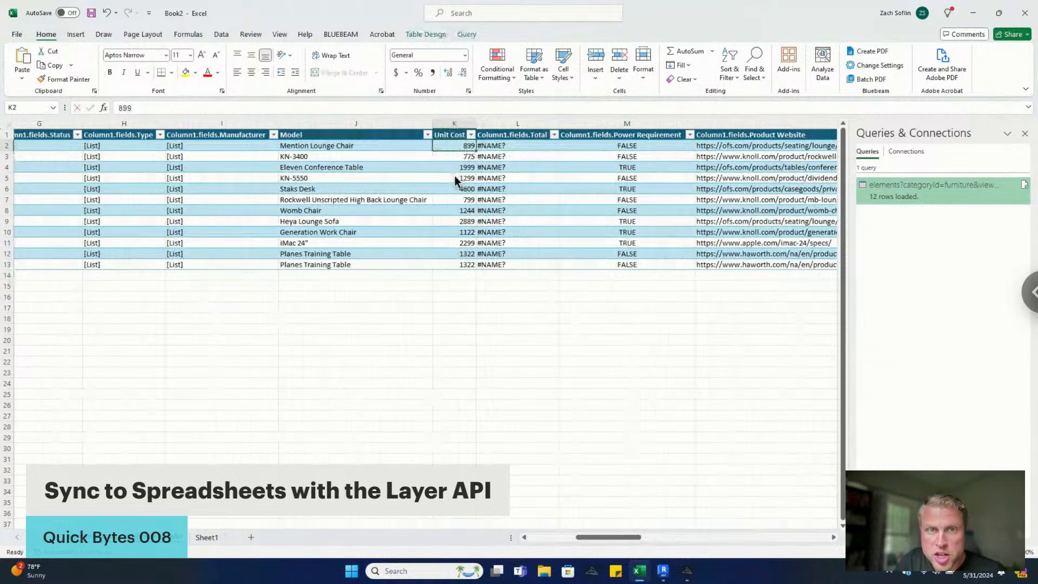
pyautogui.write('1200')
pyautogui.press('Return')
pyautogui.click(462, 147)
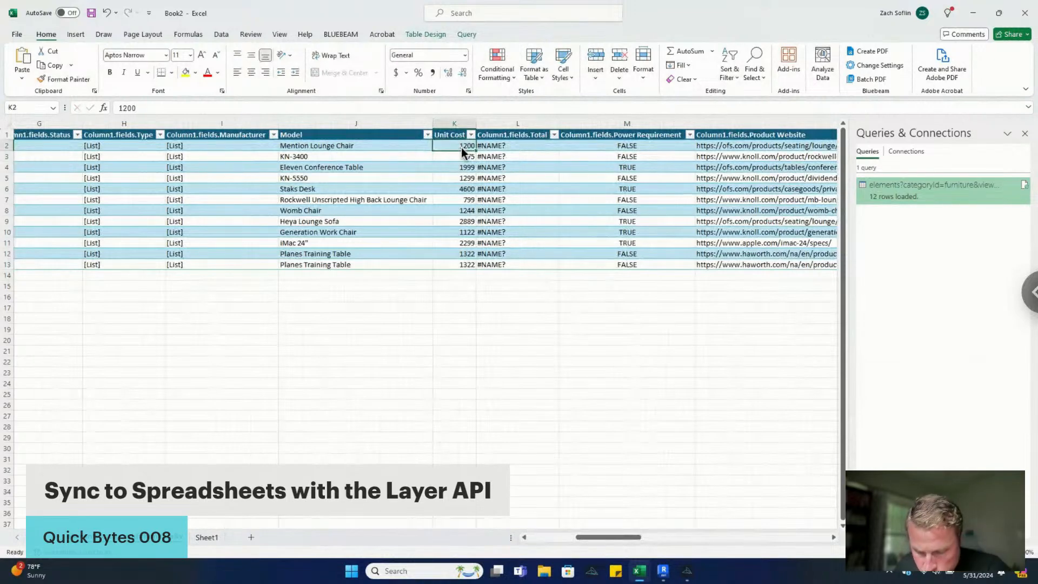
pyautogui.click(462, 156)
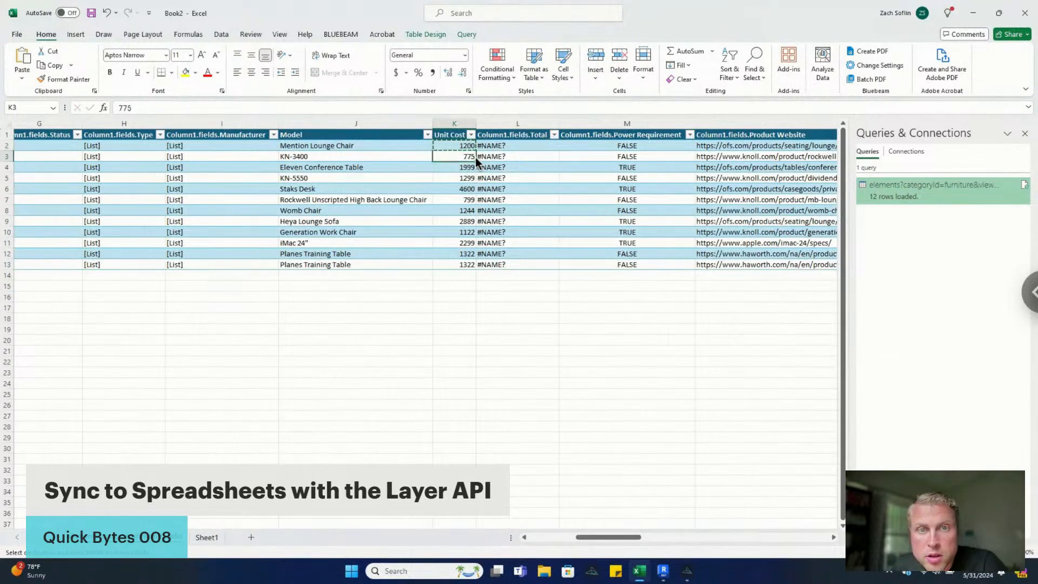
pyautogui.hotkey('ctrl', 'v')
pyautogui.moveTo(477, 162); pyautogui.dragTo(472, 270)
pyautogui.click(367, 364)
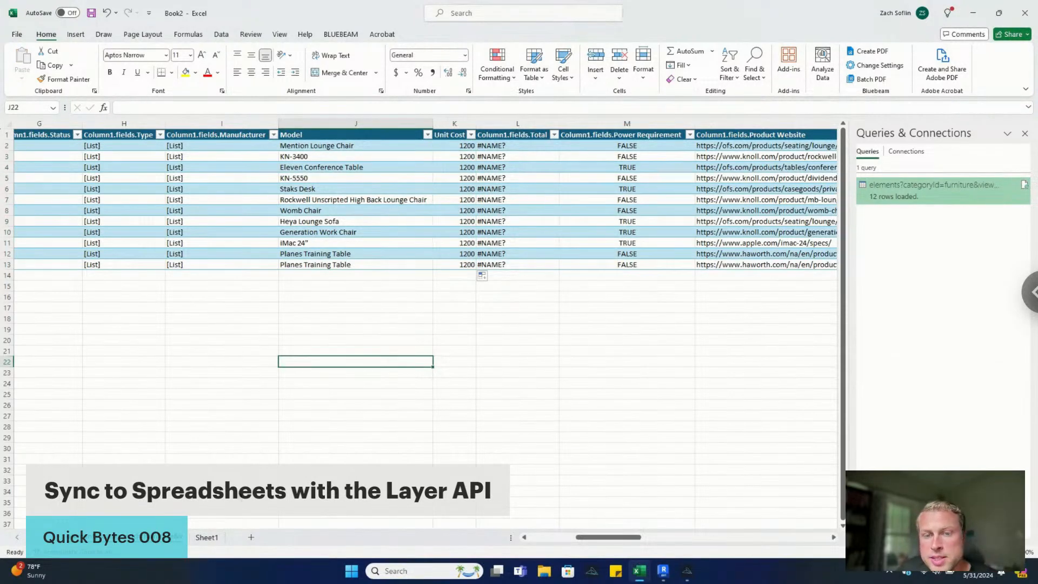
pyautogui.click(567, 537)
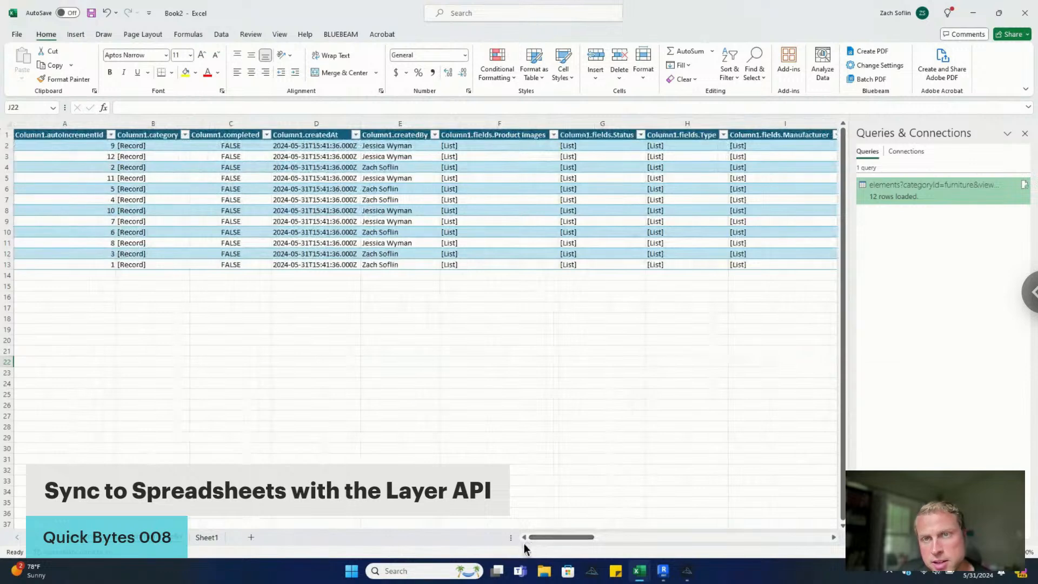
# Step: Save the active sheet as CSV UTF-8 'Quick bytes' in the Quick Bytes 008 folder, then switch to Layer
pyautogui.click(17, 34)
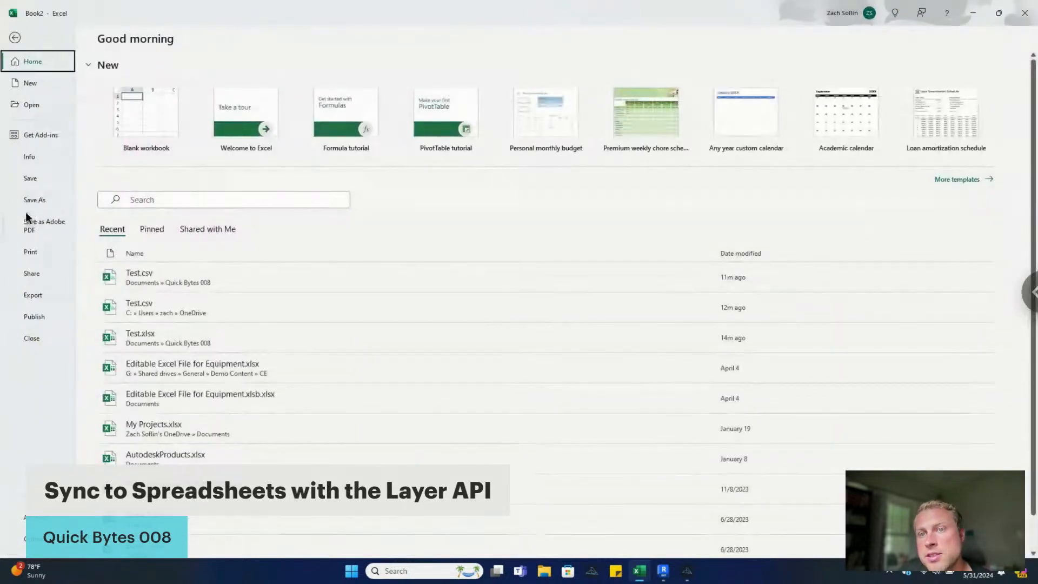
pyautogui.click(30, 201)
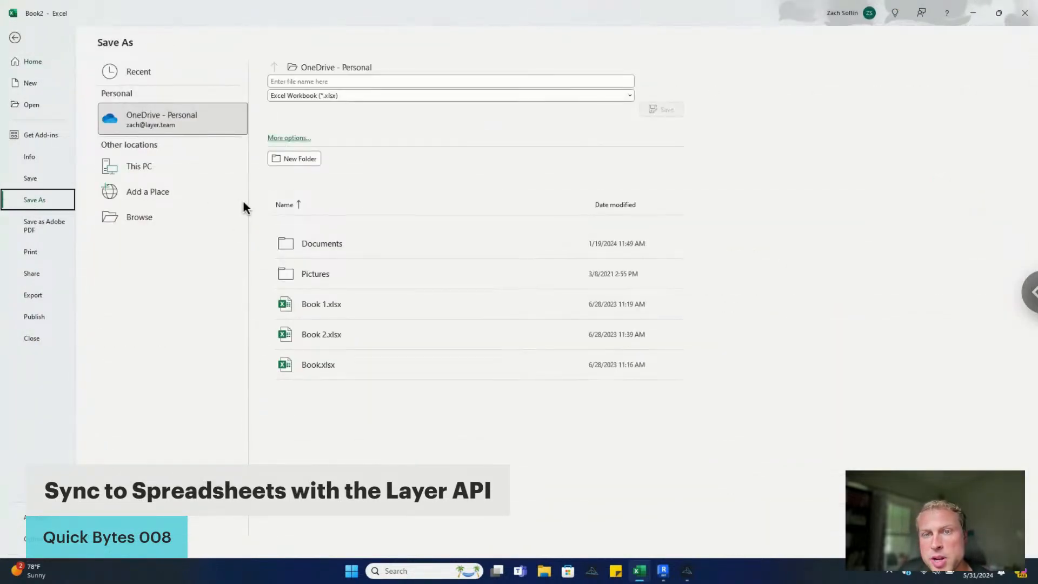
pyautogui.click(128, 167)
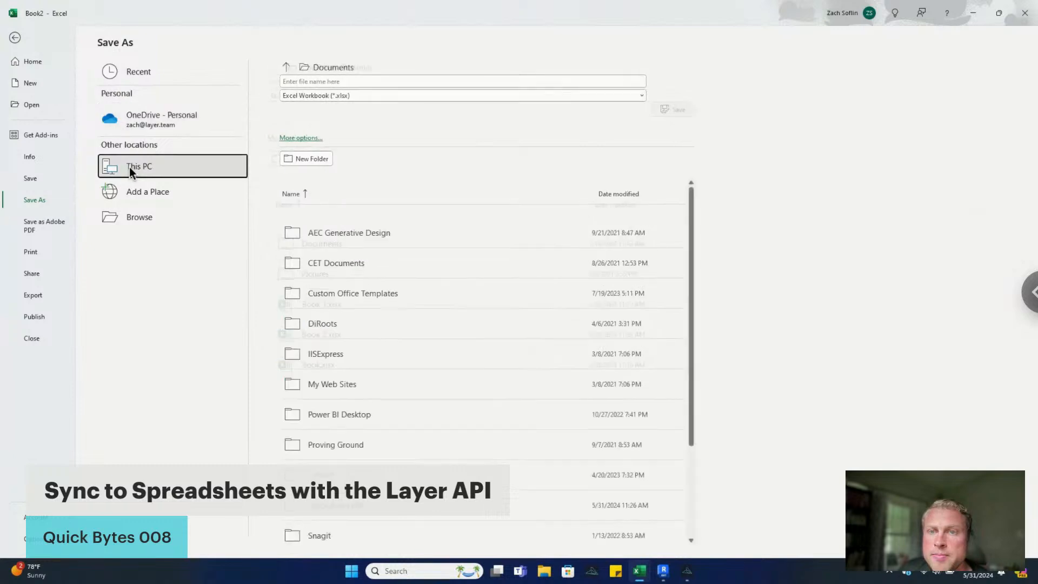
pyautogui.doubleClick(307, 512)
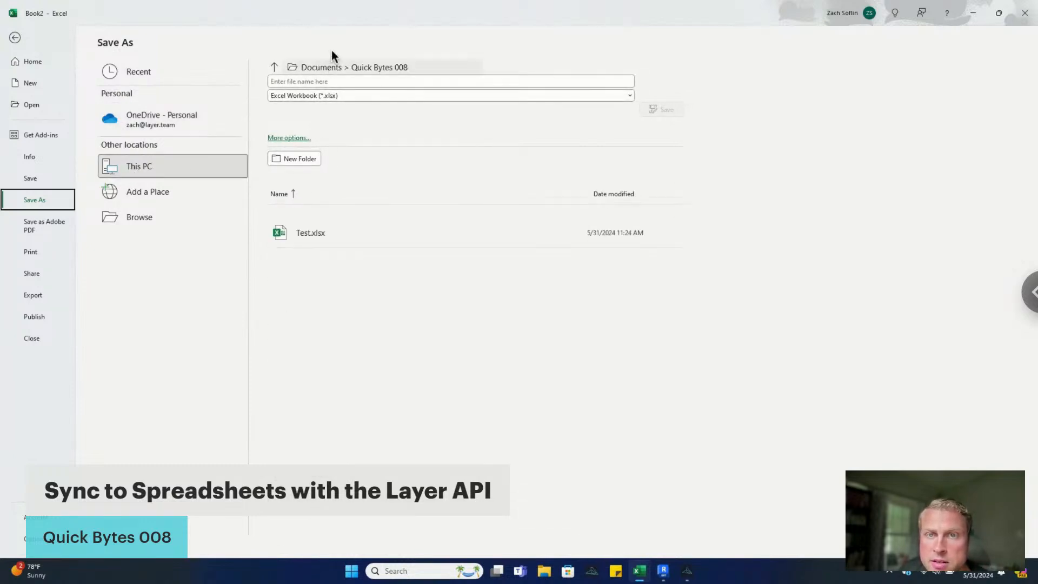
pyautogui.click(290, 81)
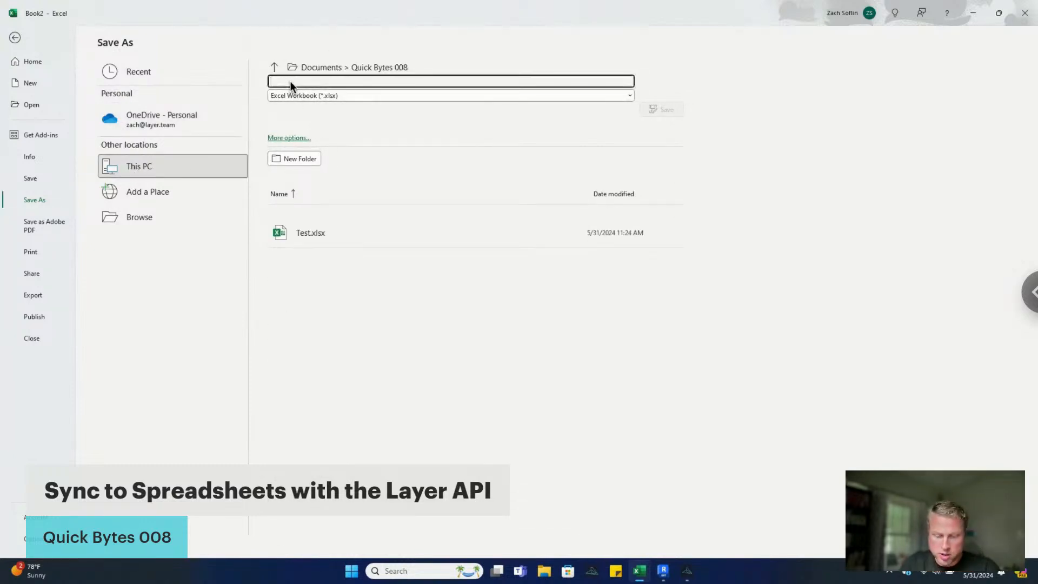
pyautogui.write('Quick bytes')
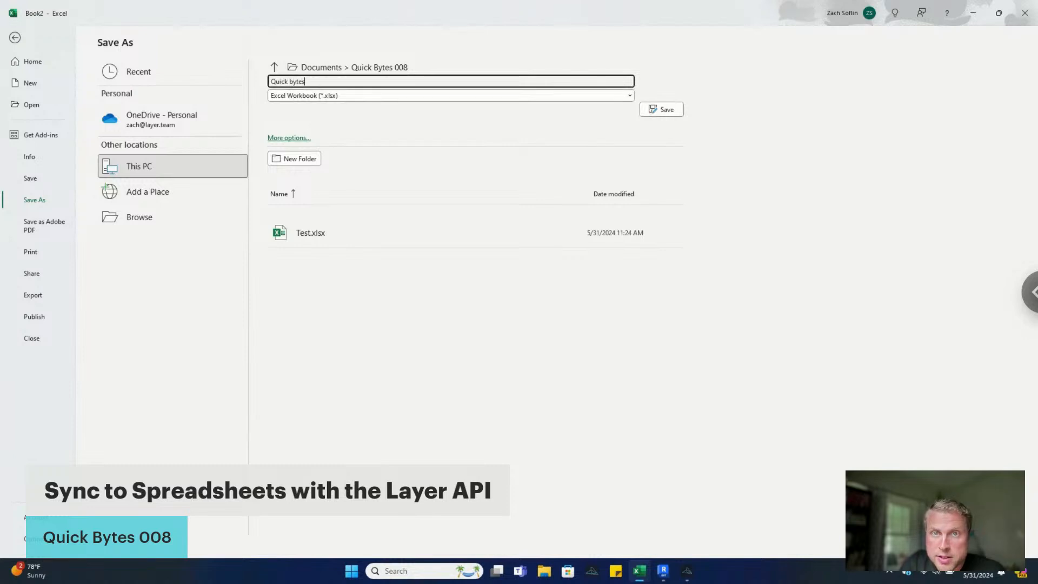
pyautogui.click(309, 95)
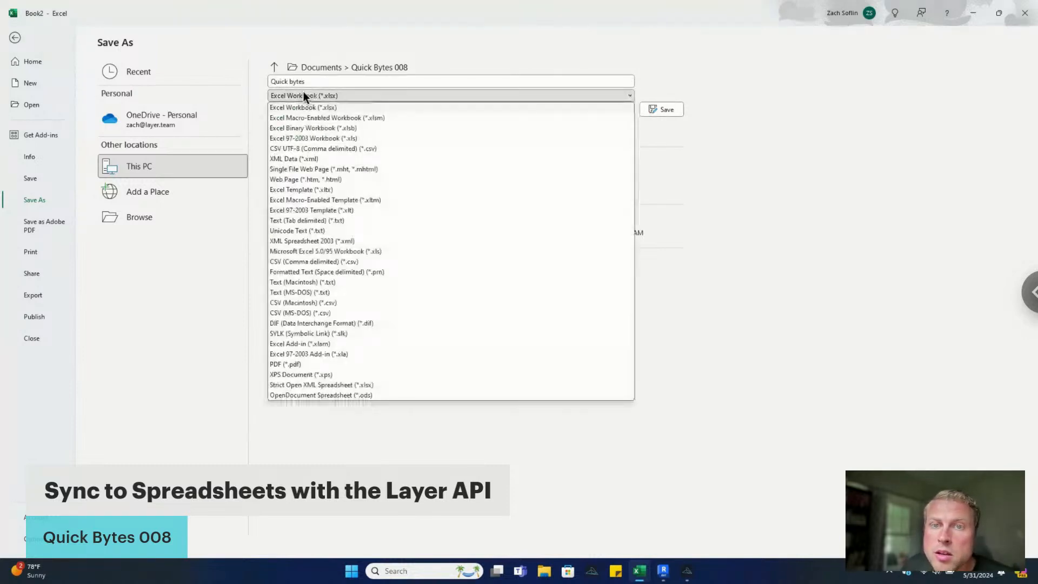
pyautogui.click(287, 148)
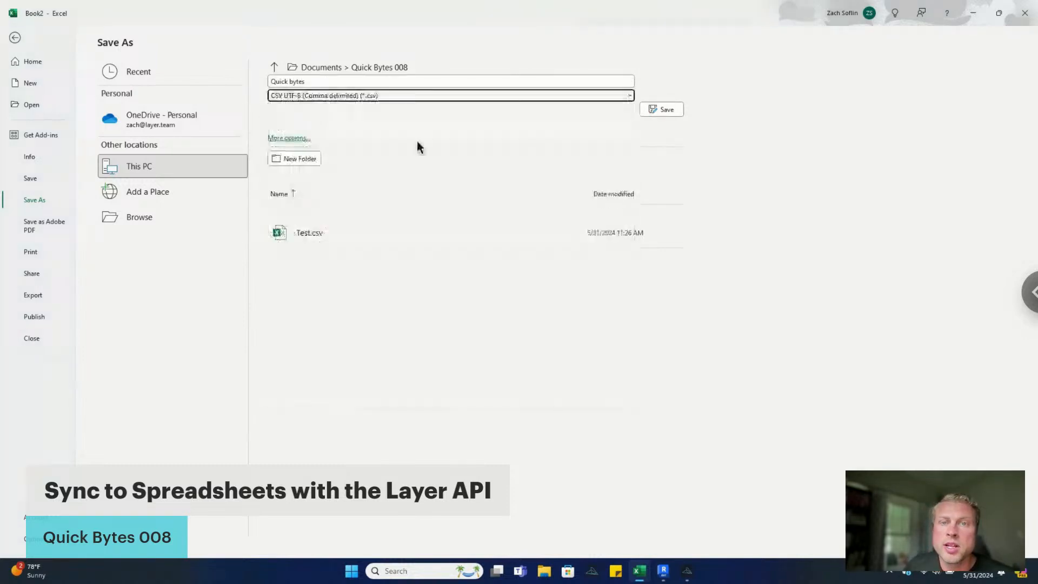
pyautogui.click(663, 110)
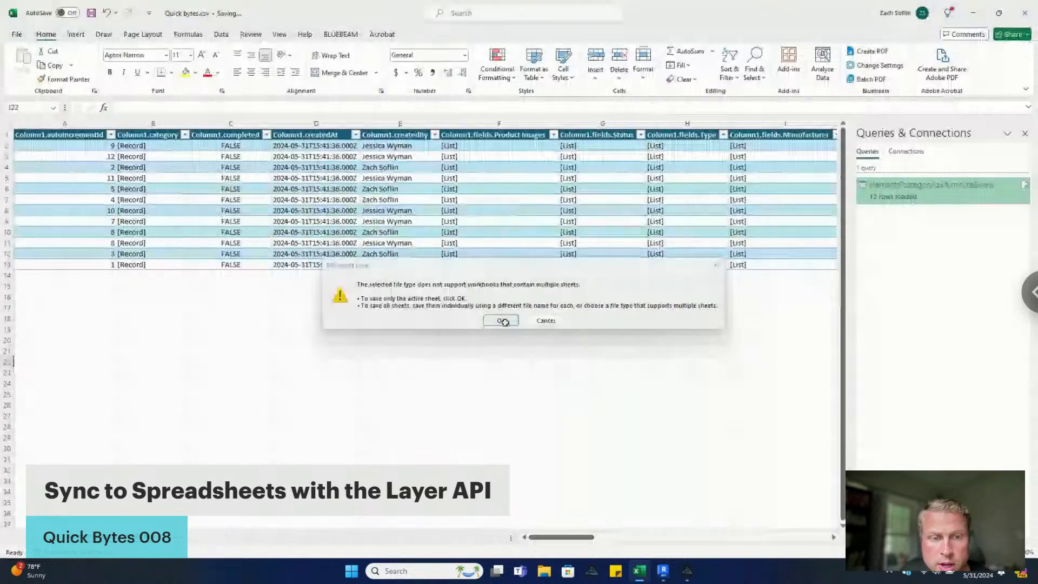
pyautogui.click(502, 321)
pyautogui.click(687, 572)
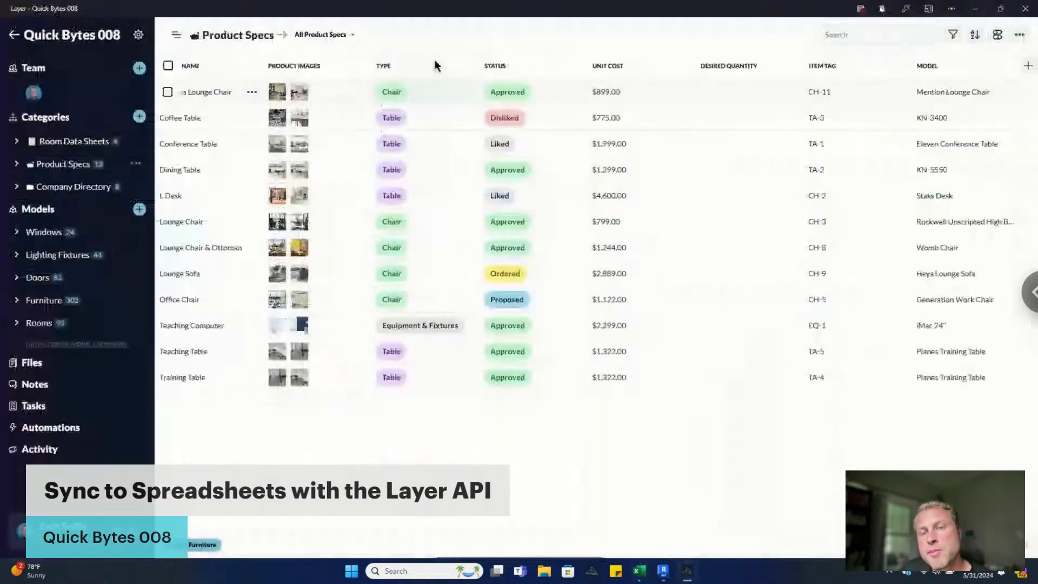
# Step: Upload Quick bytes.csv through Import Elements and map Sheet1 to the Product Specs category
pyautogui.click(138, 35)
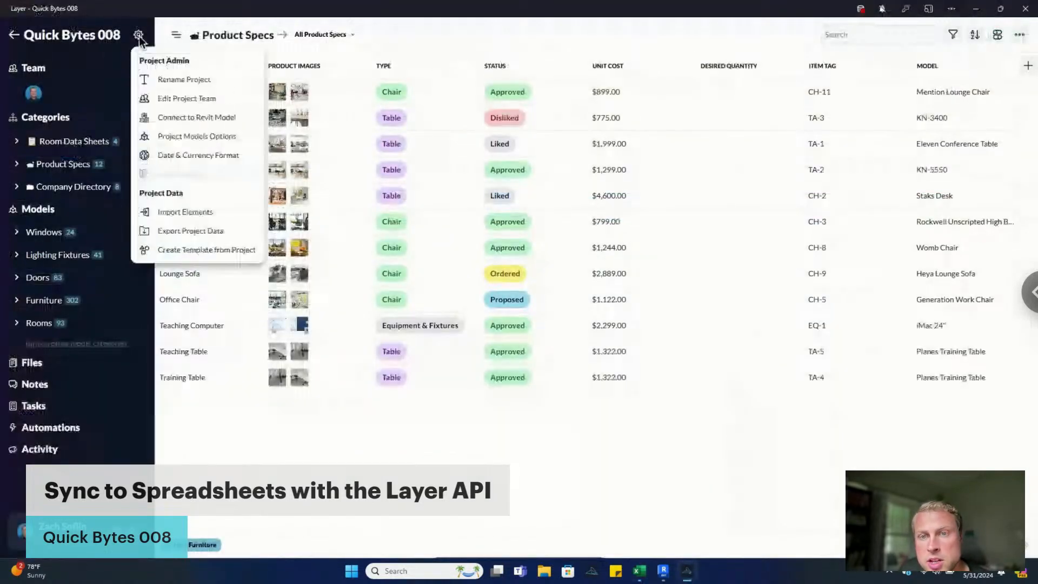
pyautogui.click(176, 212)
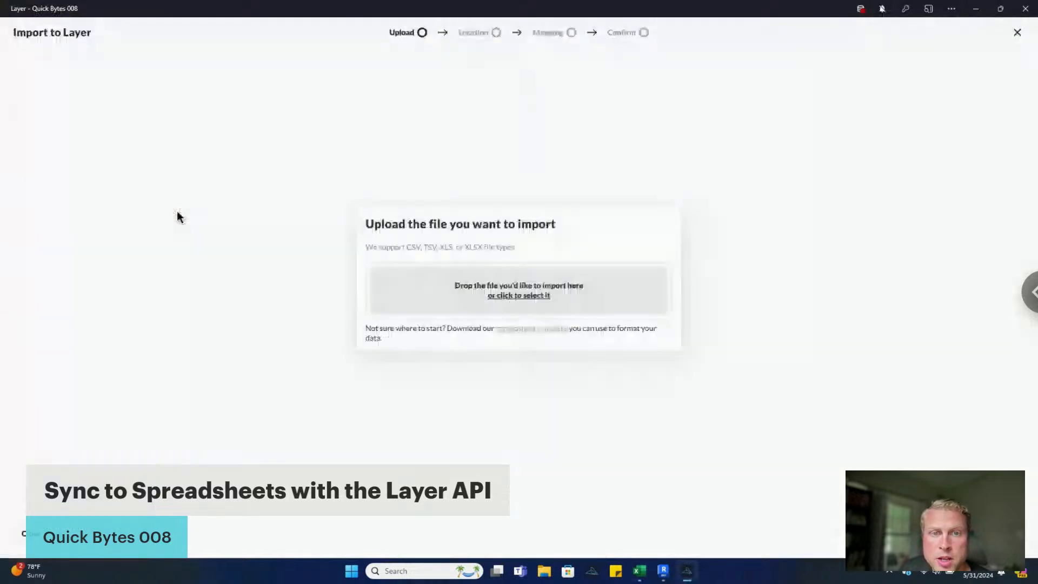
pyautogui.click(540, 296)
pyautogui.doubleClick(128, 87)
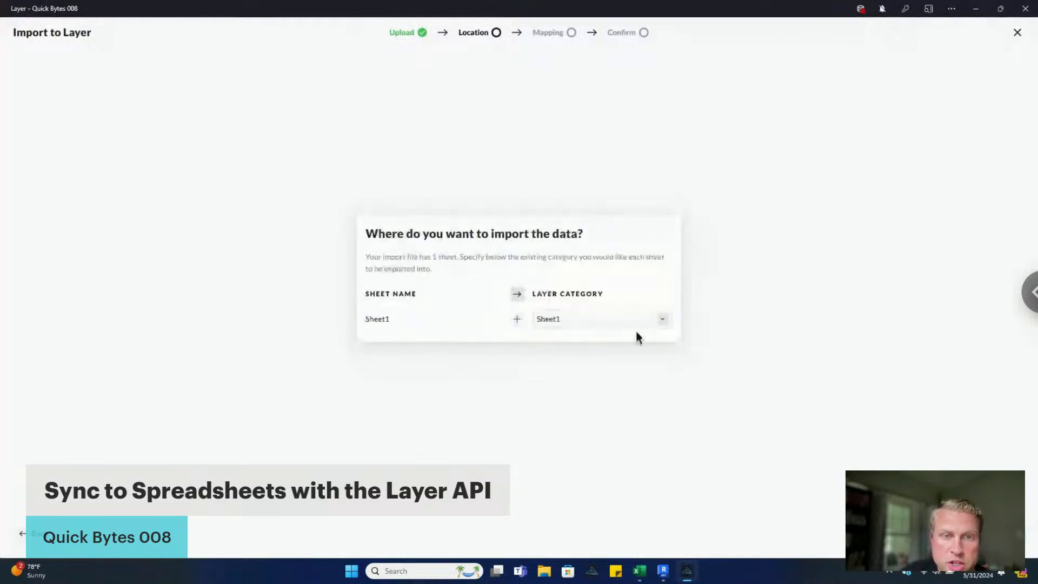
pyautogui.click(662, 318)
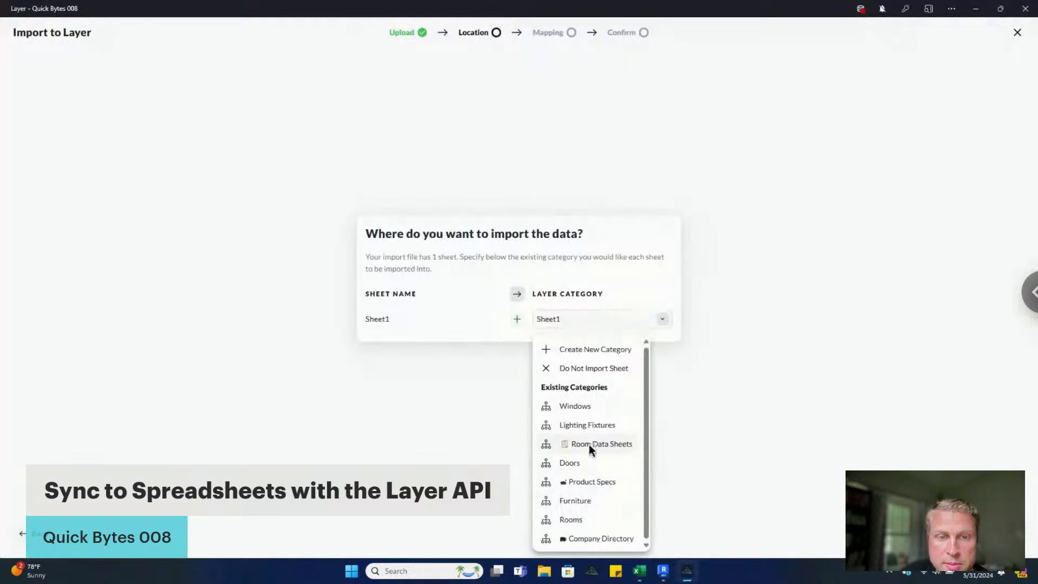
pyautogui.click(579, 484)
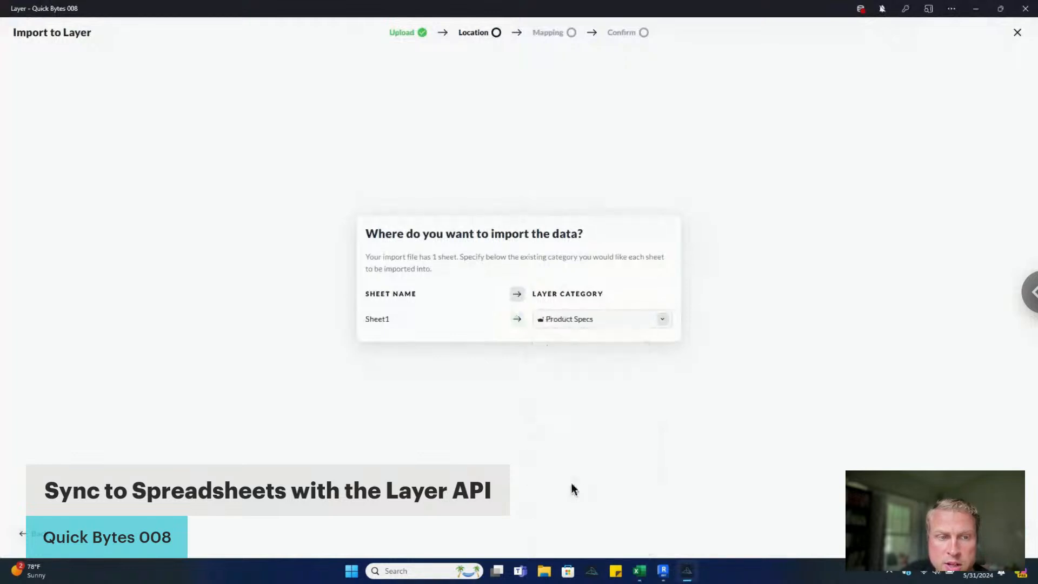
# Step: Continue past Location, review the field mapping, and confirm the import into Product Specs
pyautogui.click(1001, 533)
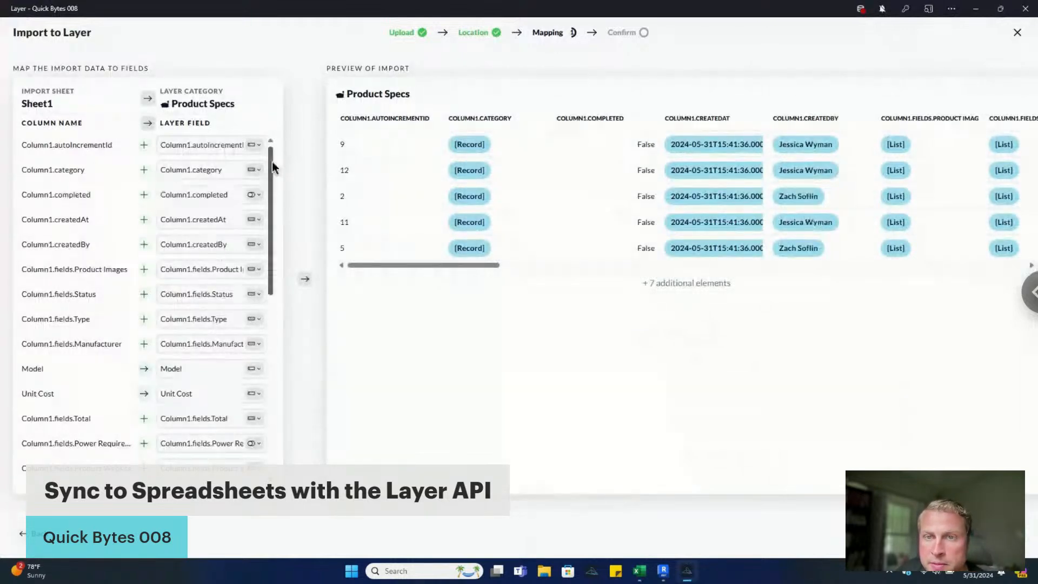
pyautogui.scroll(-1, 272, 169)
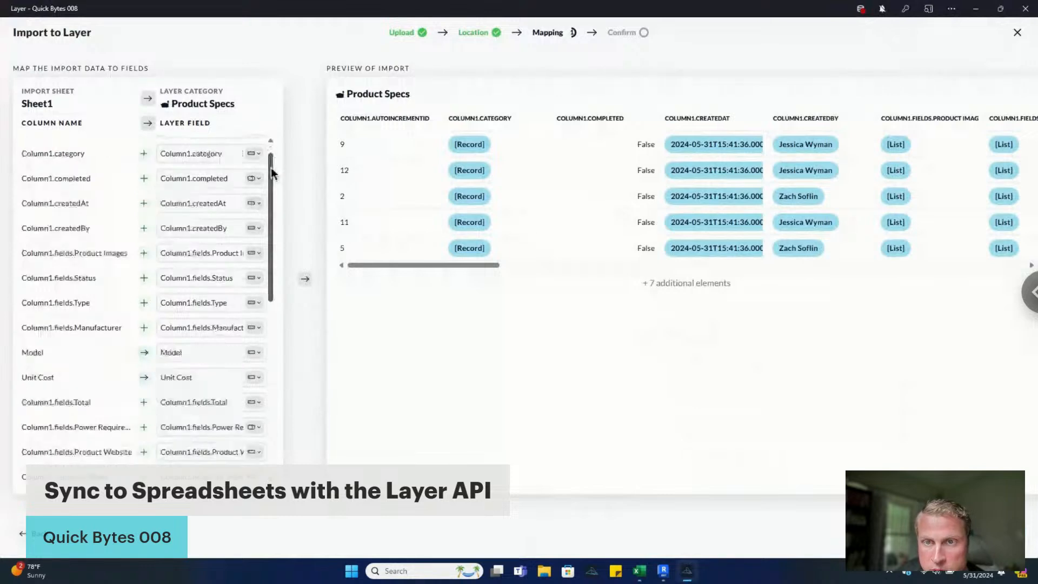
pyautogui.moveTo(272, 172); pyautogui.dragTo(272, 147)
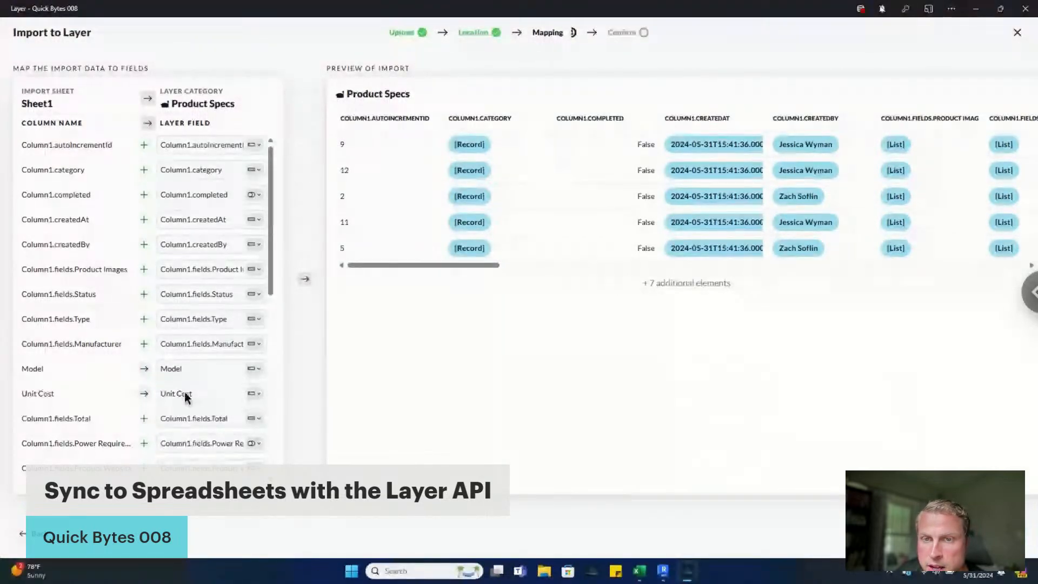
pyautogui.scroll(-1, 262, 260)
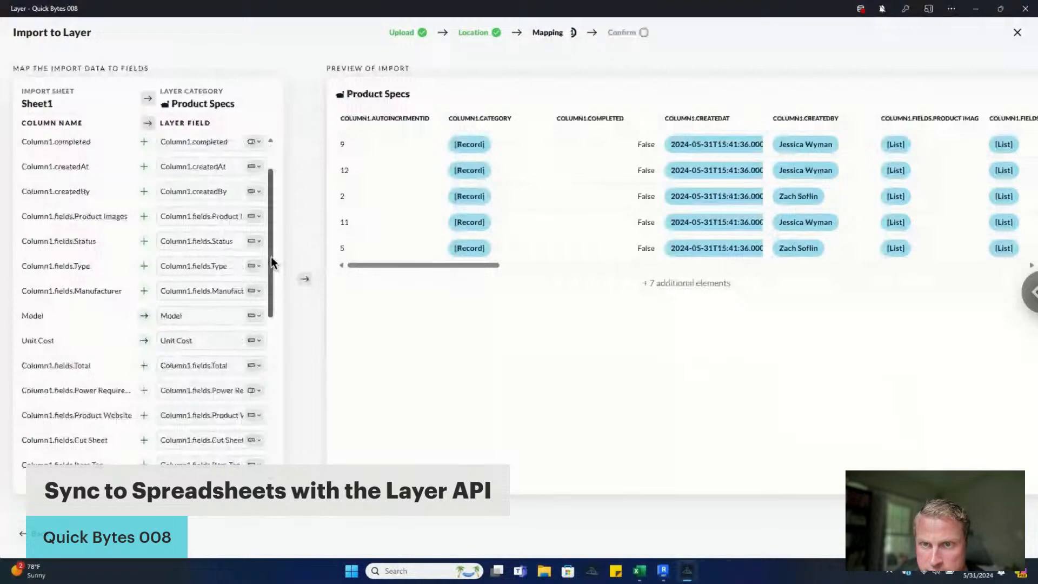
pyautogui.scroll(-3, 272, 262)
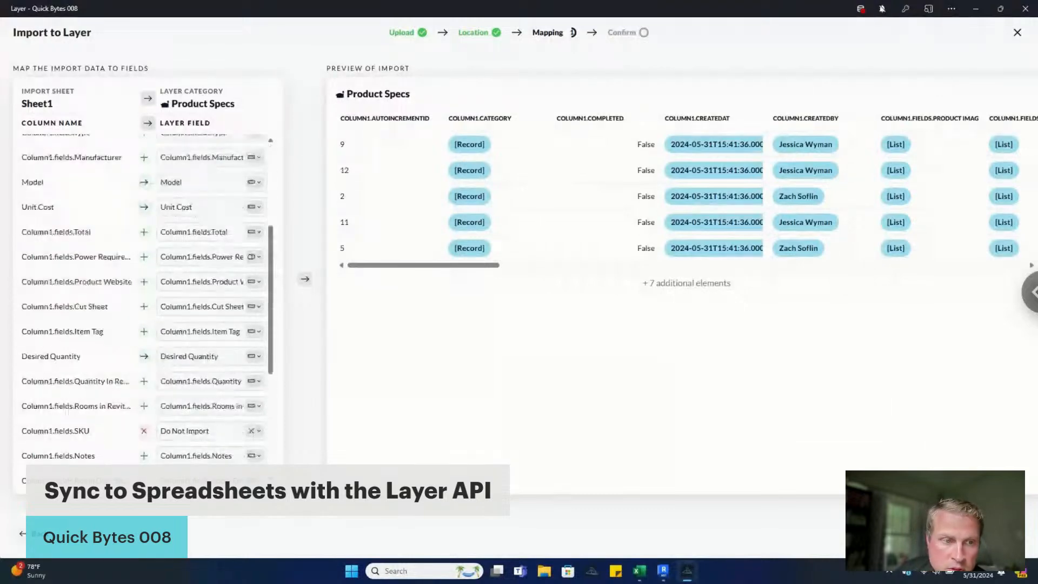
pyautogui.click(1002, 534)
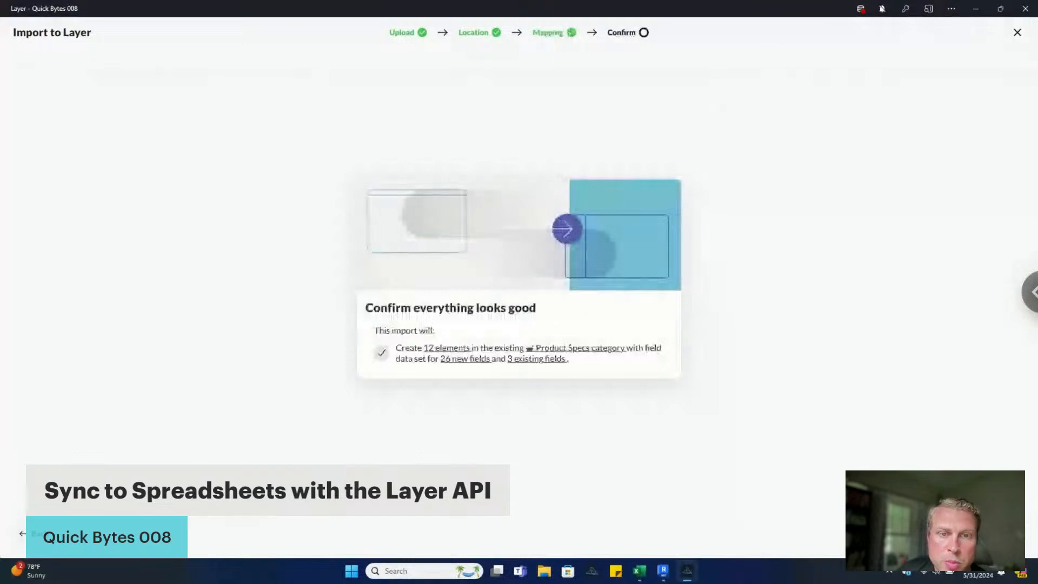
pyautogui.click(1000, 533)
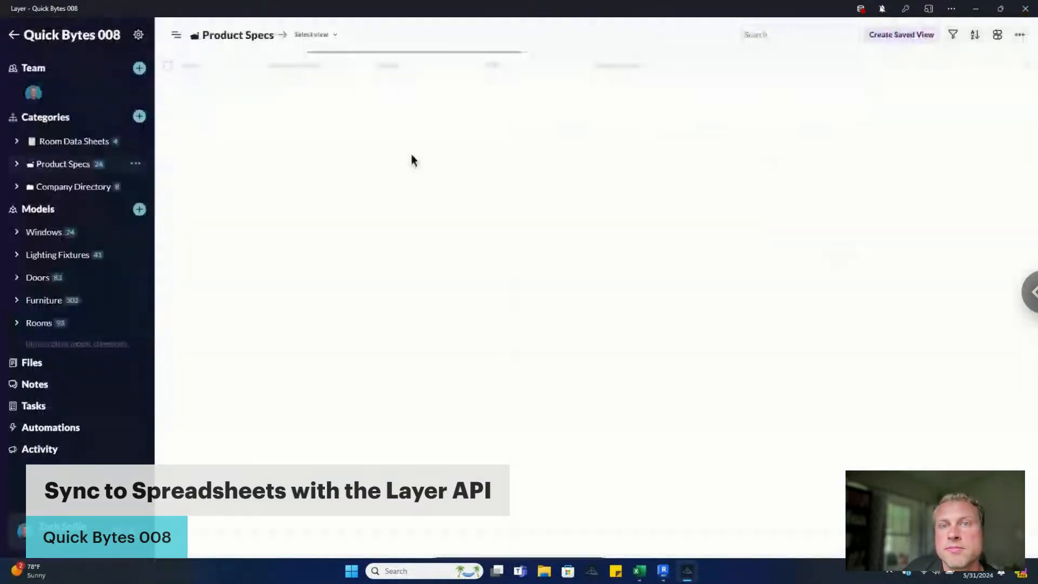
# Step: Enable the Desired Quantity field to show quantities 24, 45, 2, 6, 678 in the table
pyautogui.scroll(-3, 489, 313)
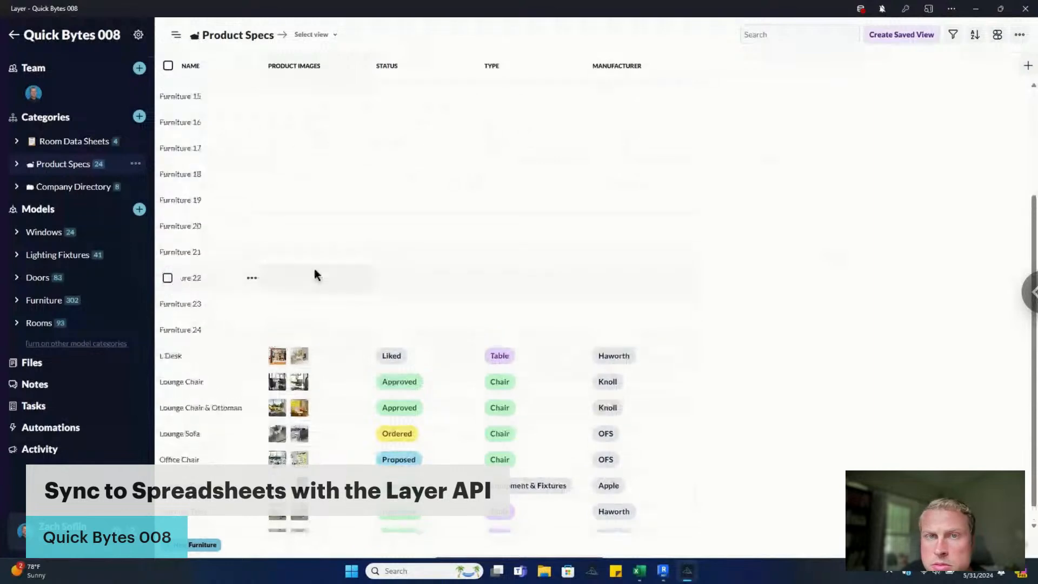
pyautogui.scroll(3, 314, 268)
pyautogui.click(997, 34)
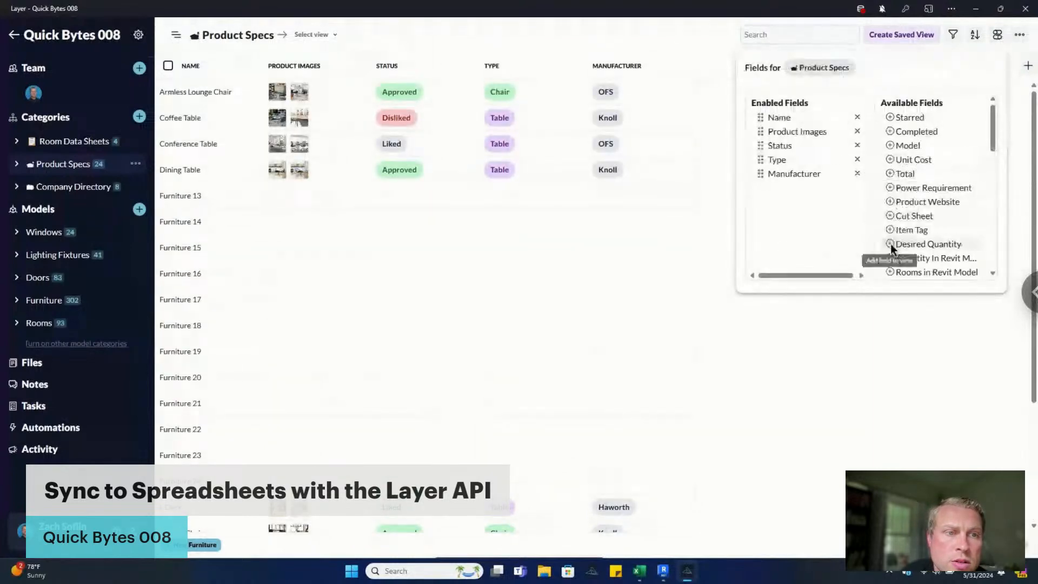
pyautogui.click(891, 244)
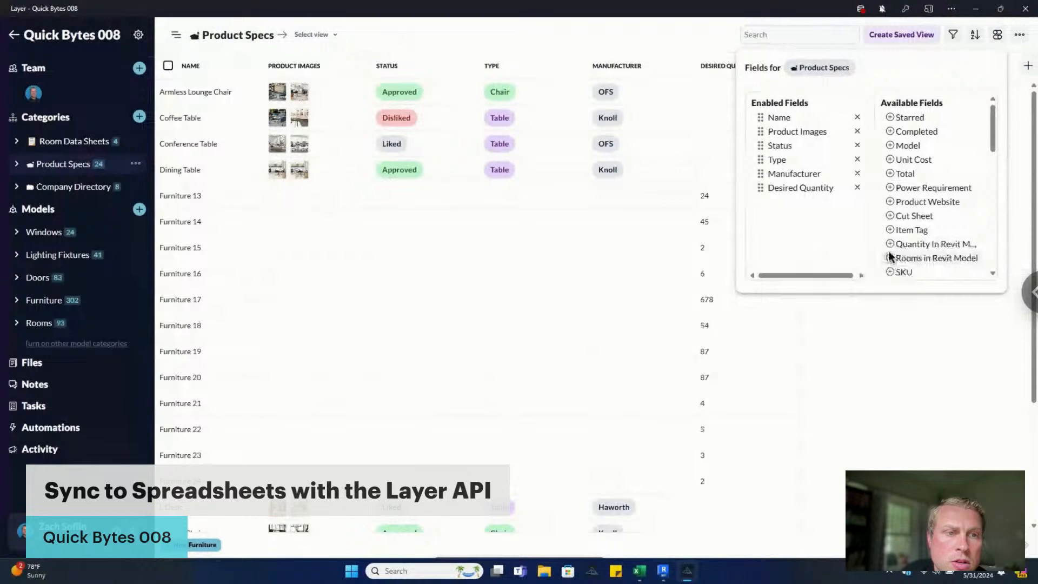
pyautogui.scroll(-1, 891, 255)
pyautogui.scroll(-3, 890, 248)
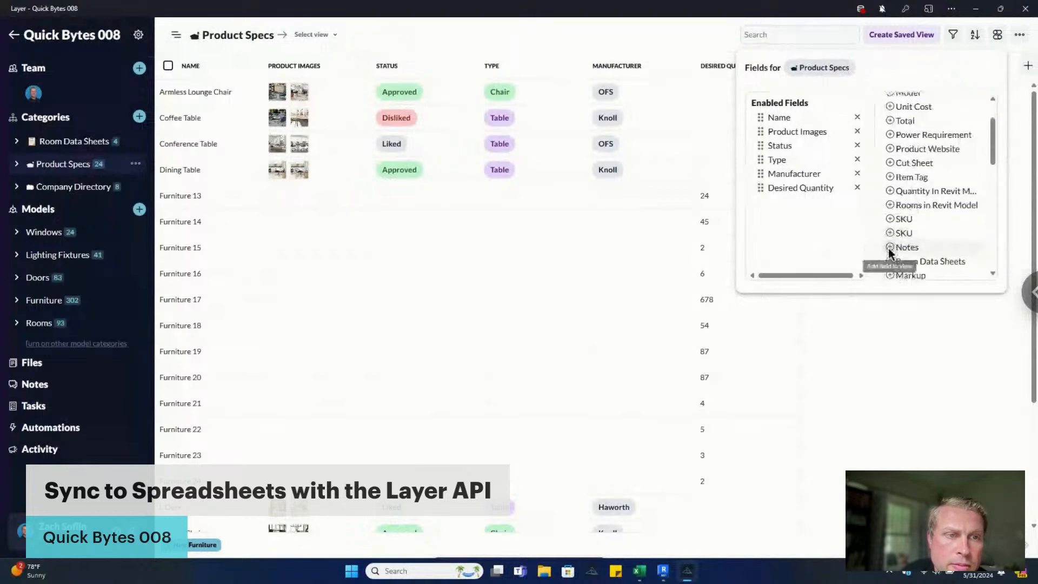
pyautogui.scroll(-2, 906, 220)
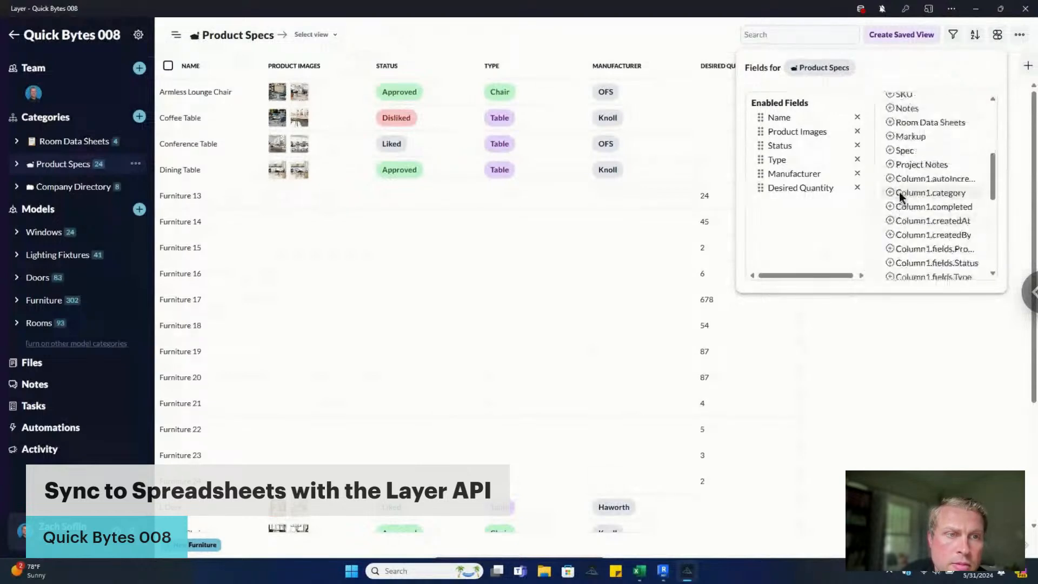
# Step: Close the Fields panel and upload Quick bytes.csv again through Import Elements
pyautogui.click(496, 35)
pyautogui.click(138, 35)
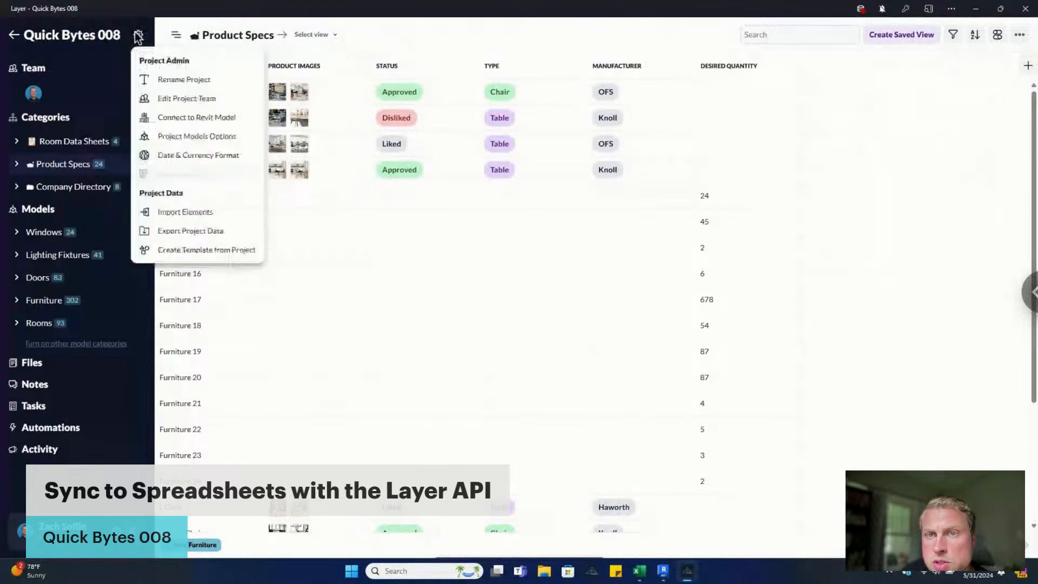
pyautogui.click(177, 211)
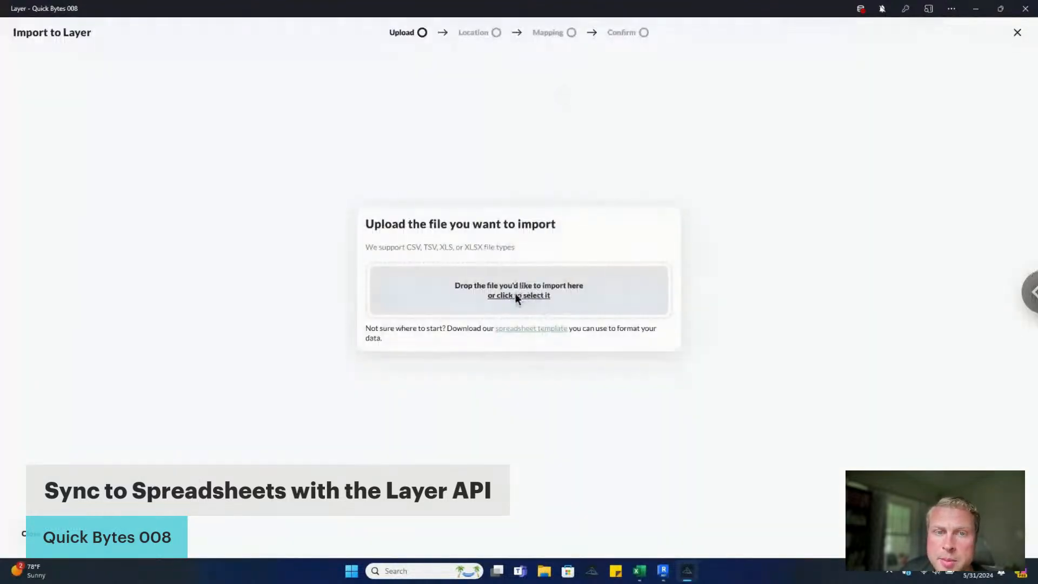
pyautogui.click(516, 298)
pyautogui.click(129, 89)
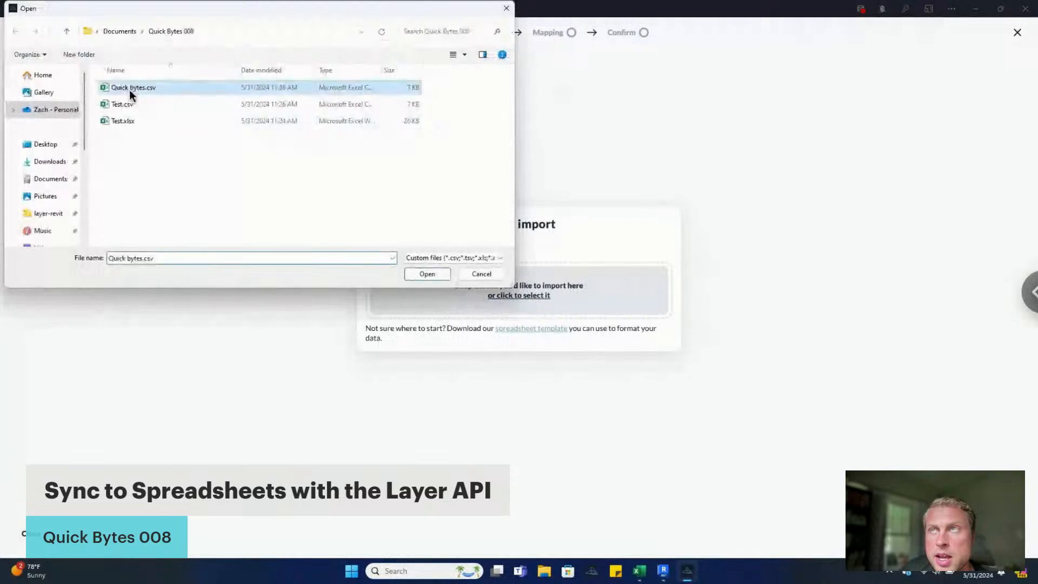
pyautogui.doubleClick(129, 90)
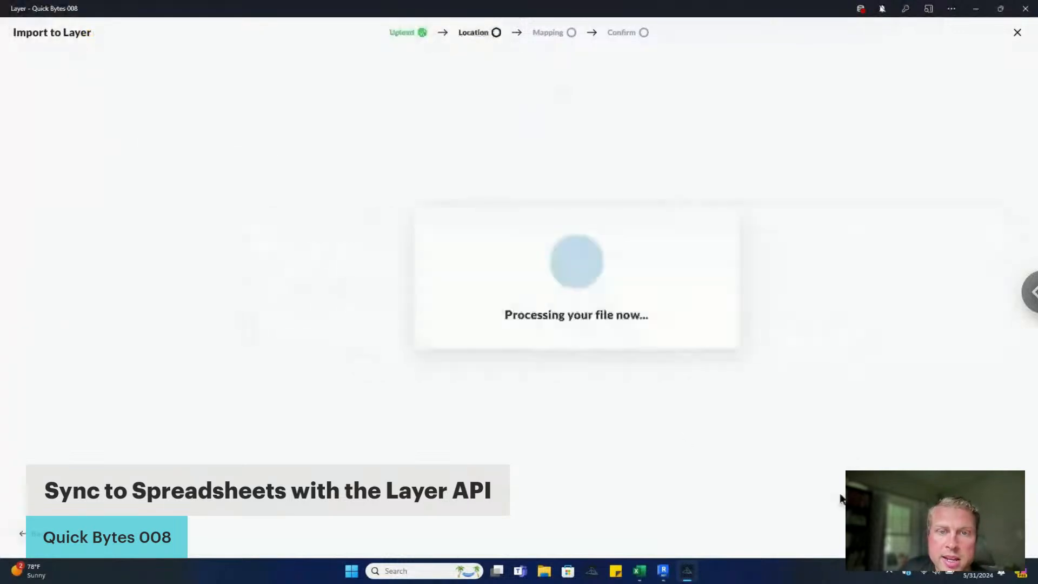